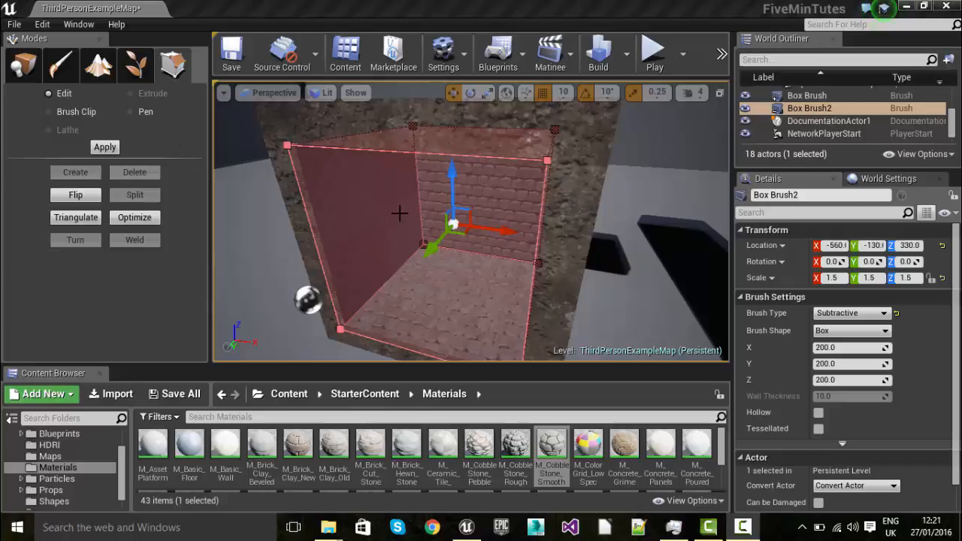
Step: Place an additive BSP box brush on an empty area of the floor at about X -760, Y 830, Z 230
{"action": "scroll", "coordinate": [379, 285], "scroll_direction": "down", "scroll_amount": 3}
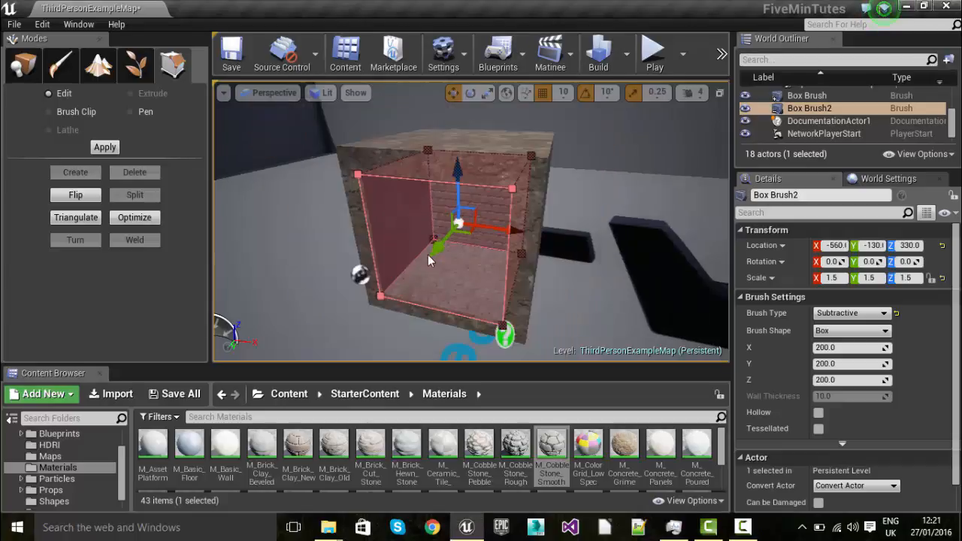
{"action": "right_click", "coordinate": [417, 259]}
{"action": "right_click_drag", "start_coordinate": [399, 259], "coordinate": [240, 264]}
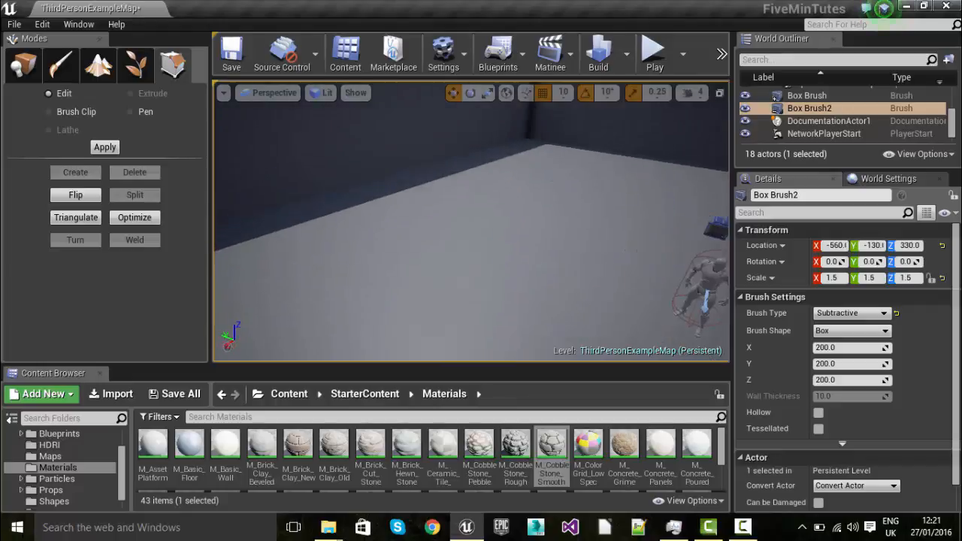
{"action": "left_click", "coordinate": [30, 71]}
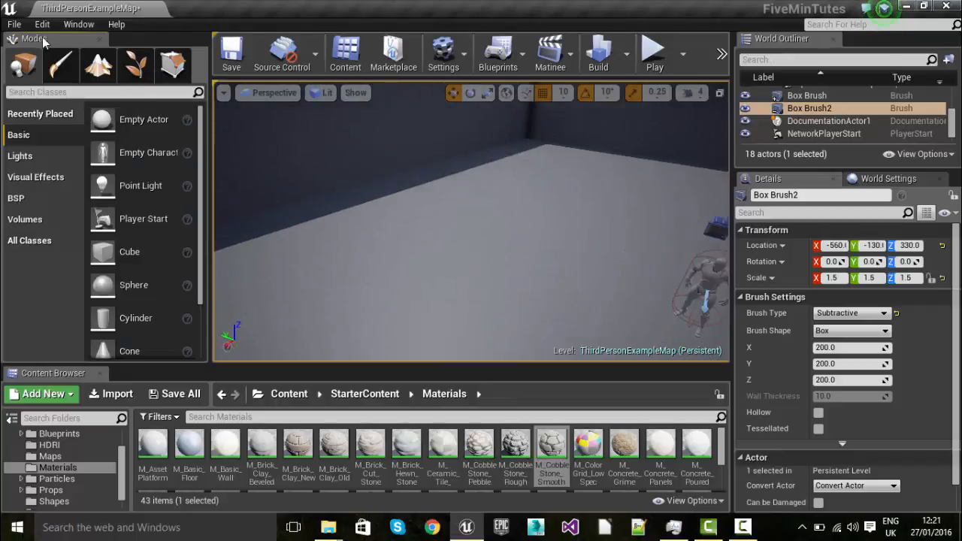
{"action": "left_click", "coordinate": [52, 196]}
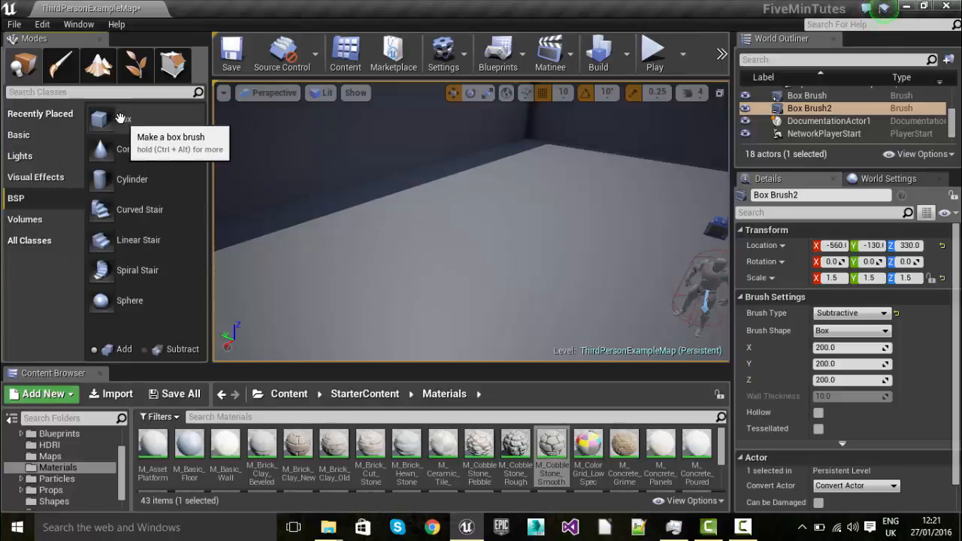
{"action": "mouse_move", "coordinate": [120, 118]}
{"action": "left_mouse_down"}
{"action": "mouse_move", "coordinate": [439, 276]}
{"action": "mouse_move", "coordinate": [465, 268]}
{"action": "left_mouse_up"}
{"action": "scroll", "coordinate": [472, 255], "scroll_direction": "up", "scroll_amount": 6}
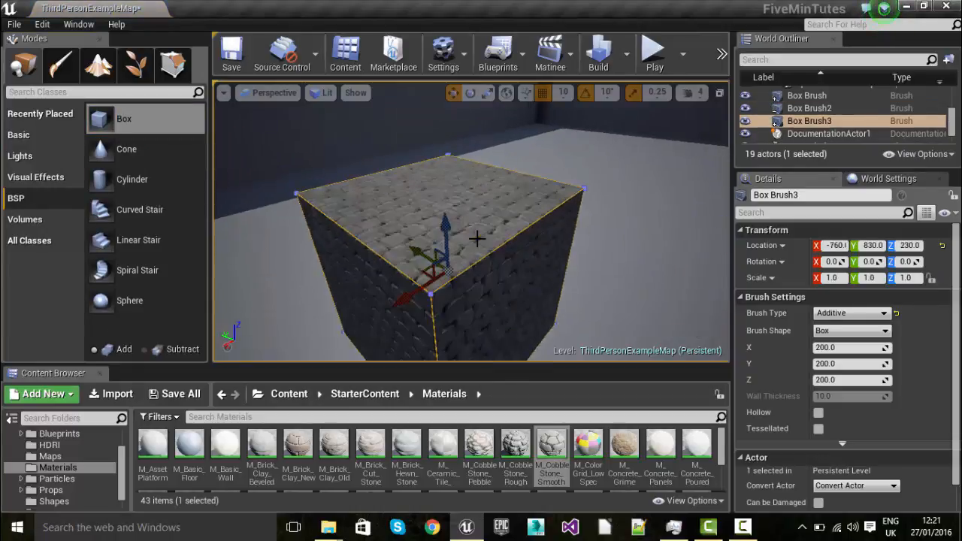
{"action": "key", "text": "f"}
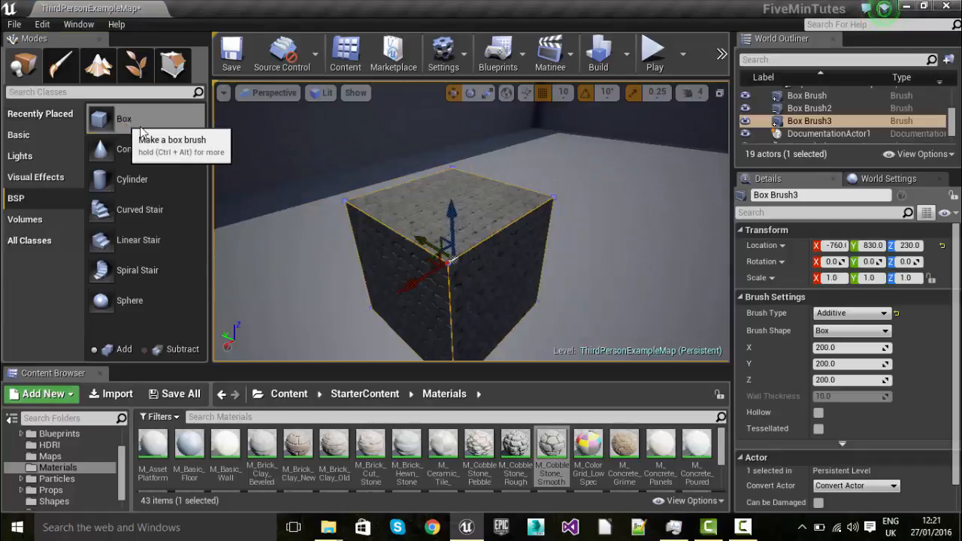
Step: Place a second BSP box brush beside the first at about X -830, Y 590, Z 270 and make it Subtractive
{"action": "left_click_drag", "start_coordinate": [494, 226], "coordinate": [537, 243]}
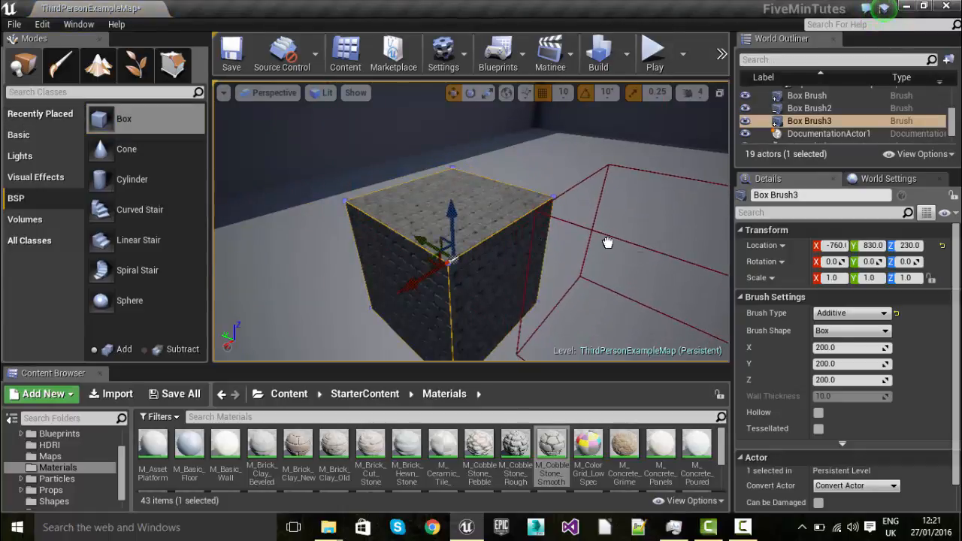
{"action": "left_click", "coordinate": [861, 312]}
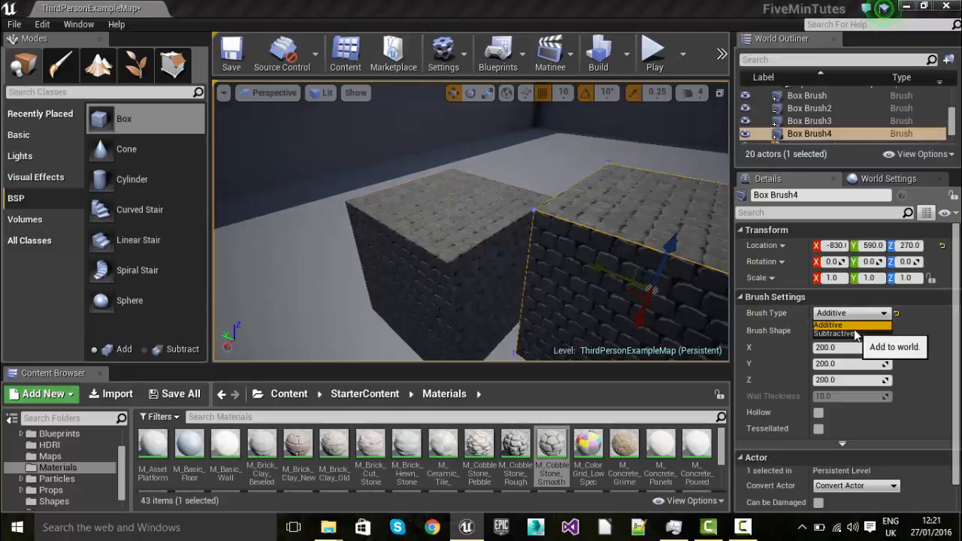
{"action": "left_click", "coordinate": [853, 335]}
Step: Move the subtractive brush into the additive box, to X -810 and Y 790, to carve out its corner
{"action": "key", "text": "f"}
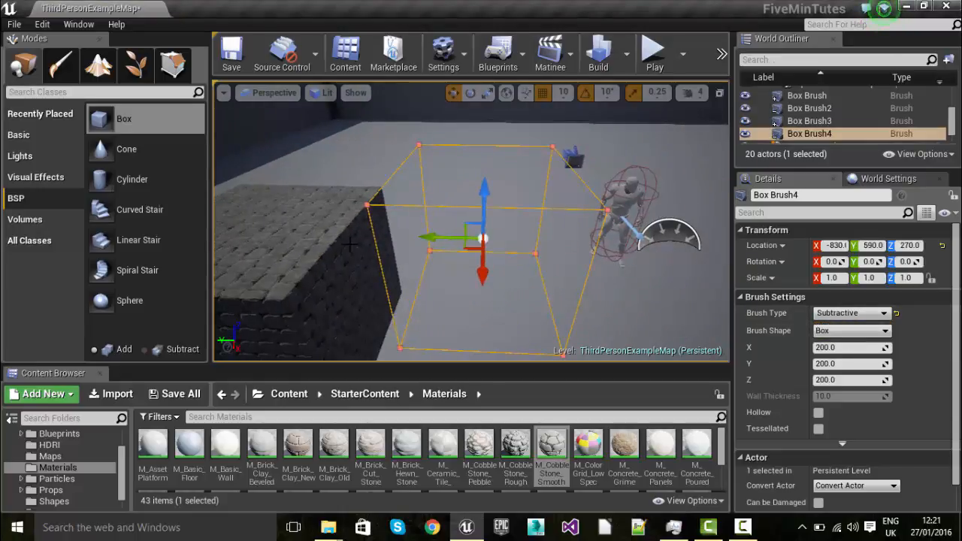
{"action": "mouse_move", "coordinate": [428, 237]}
{"action": "left_mouse_down"}
{"action": "mouse_move", "coordinate": [282, 218]}
{"action": "mouse_move", "coordinate": [338, 237]}
{"action": "left_mouse_up"}
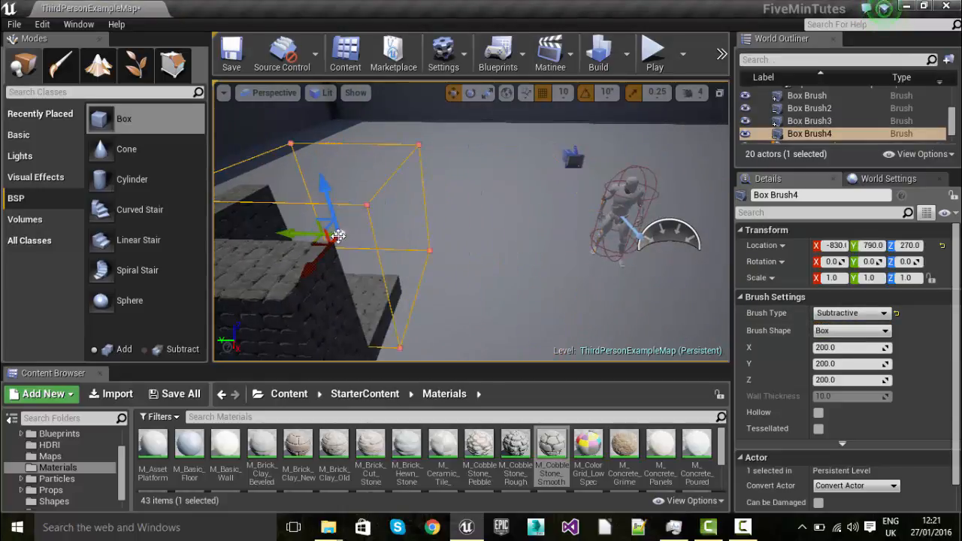
{"action": "mouse_move", "coordinate": [409, 244]}
{"action": "right_mouse_down"}
{"action": "mouse_move", "coordinate": [256, 237]}
{"action": "mouse_move", "coordinate": [504, 244]}
{"action": "mouse_move", "coordinate": [437, 236]}
{"action": "mouse_move", "coordinate": [445, 272]}
{"action": "right_mouse_up"}
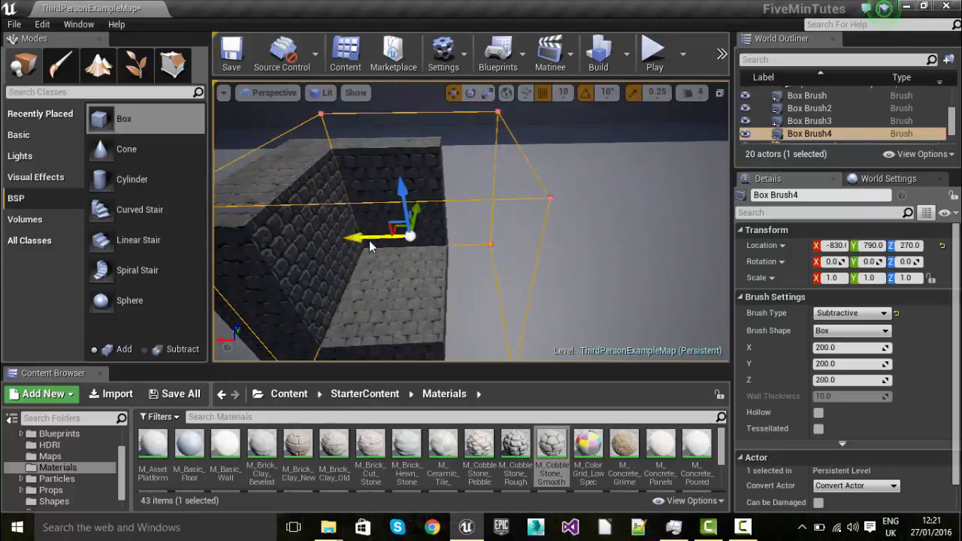
{"action": "left_click_drag", "start_coordinate": [368, 237], "coordinate": [353, 238]}
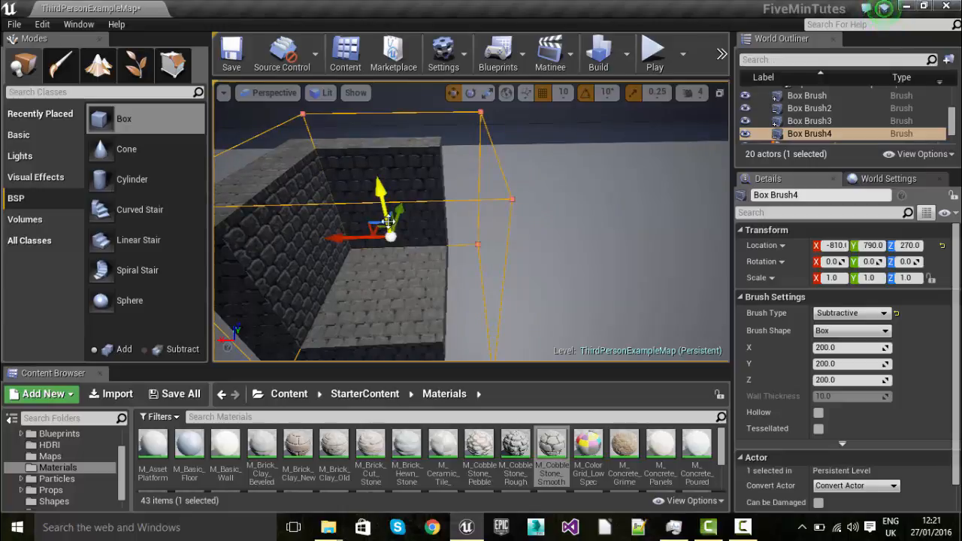
Step: Duplicate the subtractive brush down to Z 230 and shift the copy to X -850, carving a ledge along the wall
{"action": "left_click_drag", "start_coordinate": [381, 187], "coordinate": [387, 217], "text": "alt"}
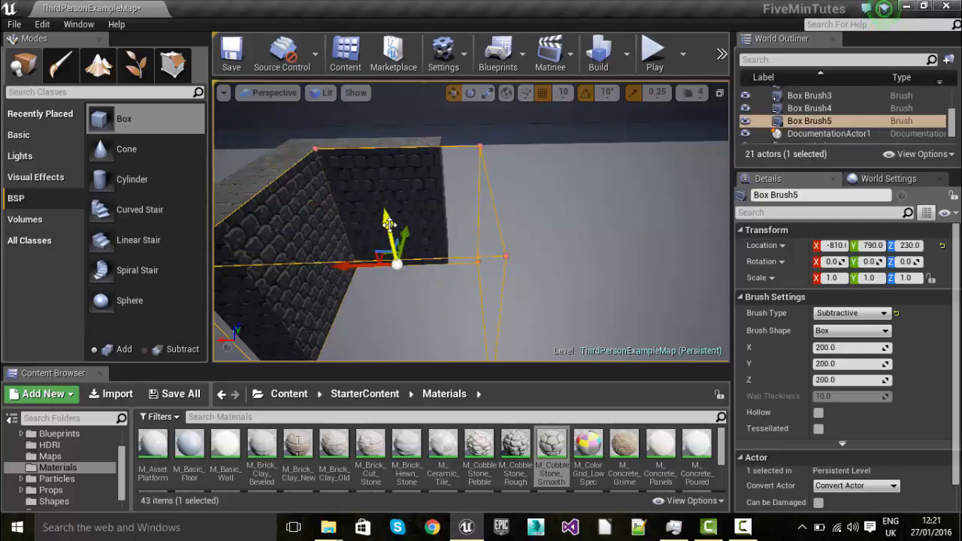
{"action": "left_click_drag", "start_coordinate": [358, 264], "coordinate": [393, 264]}
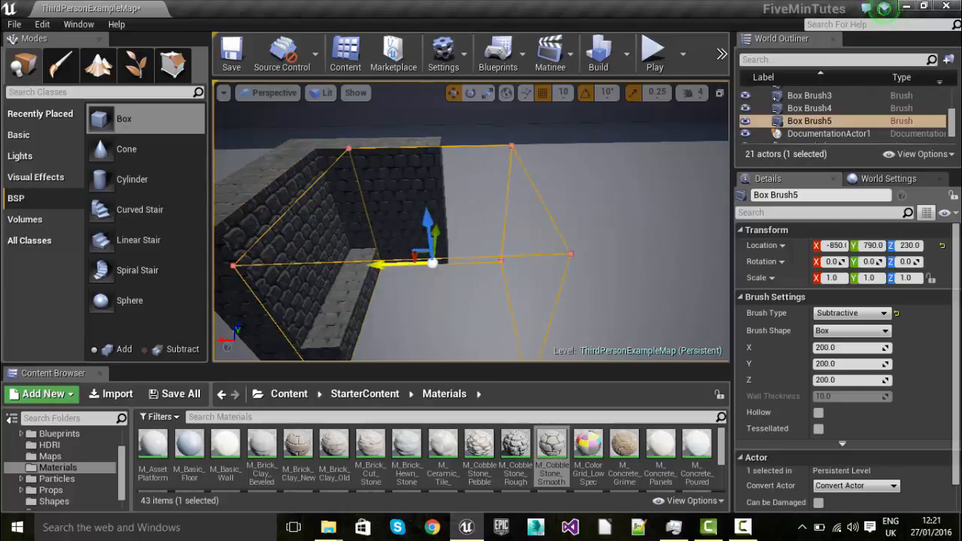
{"action": "mouse_move", "coordinate": [393, 264]}
{"action": "right_mouse_down"}
{"action": "mouse_move", "coordinate": [388, 218]}
{"action": "mouse_move", "coordinate": [428, 216]}
{"action": "mouse_move", "coordinate": [361, 222]}
{"action": "mouse_move", "coordinate": [383, 244]}
{"action": "mouse_move", "coordinate": [389, 278]}
{"action": "mouse_move", "coordinate": [366, 237]}
{"action": "mouse_move", "coordinate": [413, 244]}
{"action": "mouse_move", "coordinate": [353, 248]}
{"action": "right_mouse_up"}
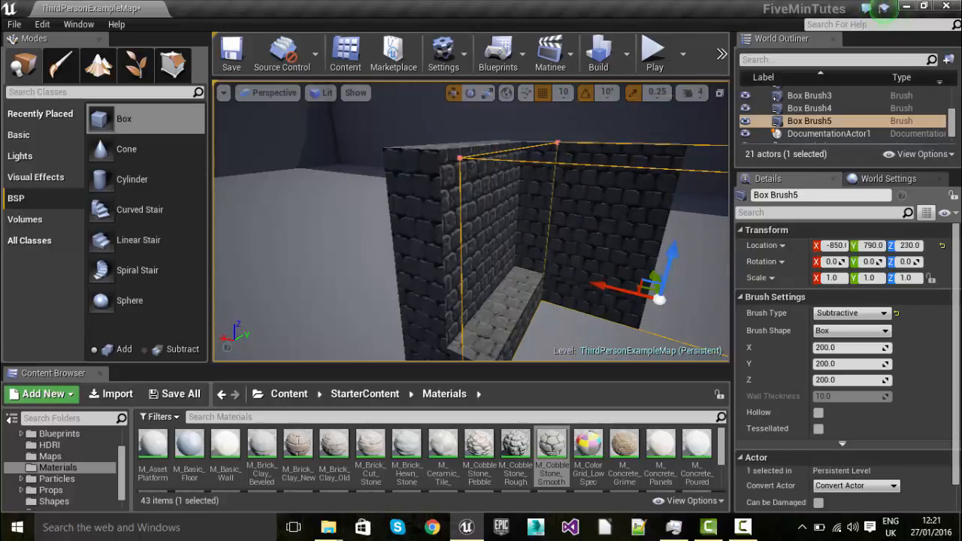
Step: Examine the walls and ledge of the carved box from several angles, checking which brush each surface belongs to
{"action": "left_click", "coordinate": [480, 234]}
{"action": "mouse_move", "coordinate": [537, 257]}
{"action": "right_mouse_down"}
{"action": "mouse_move", "coordinate": [537, 211]}
{"action": "mouse_move", "coordinate": [576, 218]}
{"action": "mouse_move", "coordinate": [523, 257]}
{"action": "mouse_move", "coordinate": [451, 256]}
{"action": "mouse_move", "coordinate": [496, 257]}
{"action": "right_mouse_up"}
{"action": "left_click", "coordinate": [496, 257]}
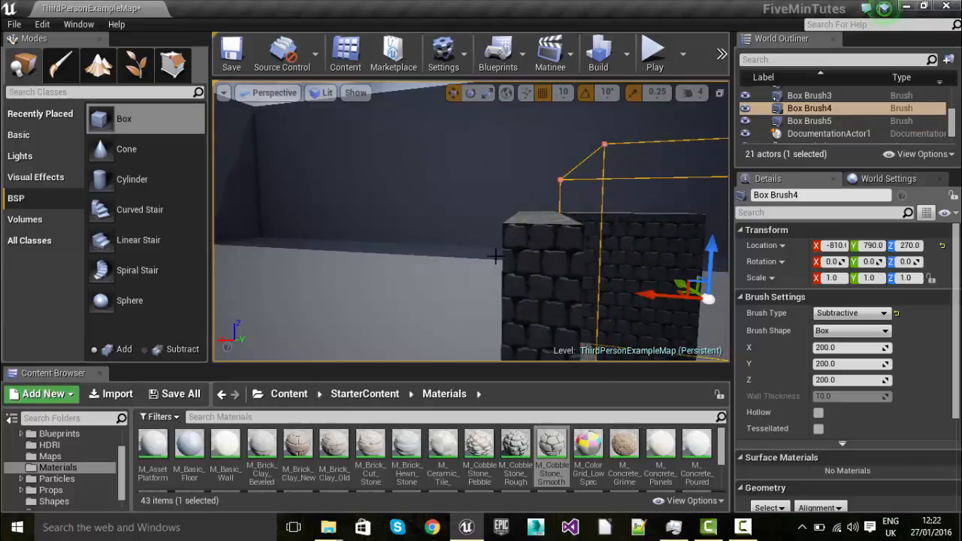
{"action": "left_click", "coordinate": [561, 254]}
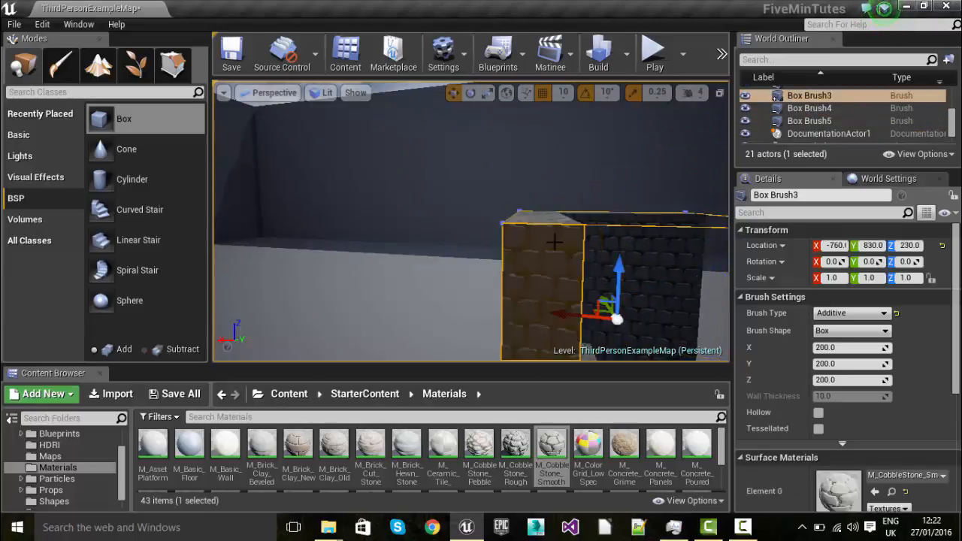
{"action": "scroll", "coordinate": [556, 240], "scroll_direction": "up", "scroll_amount": 5}
{"action": "right_click_drag", "start_coordinate": [554, 242], "coordinate": [654, 244]}
{"action": "mouse_move", "coordinate": [557, 243]}
{"action": "middle_mouse_down"}
{"action": "mouse_move", "coordinate": [518, 255]}
{"action": "mouse_move", "coordinate": [538, 255]}
{"action": "mouse_move", "coordinate": [583, 231]}
{"action": "mouse_move", "coordinate": [593, 279]}
{"action": "middle_mouse_up"}
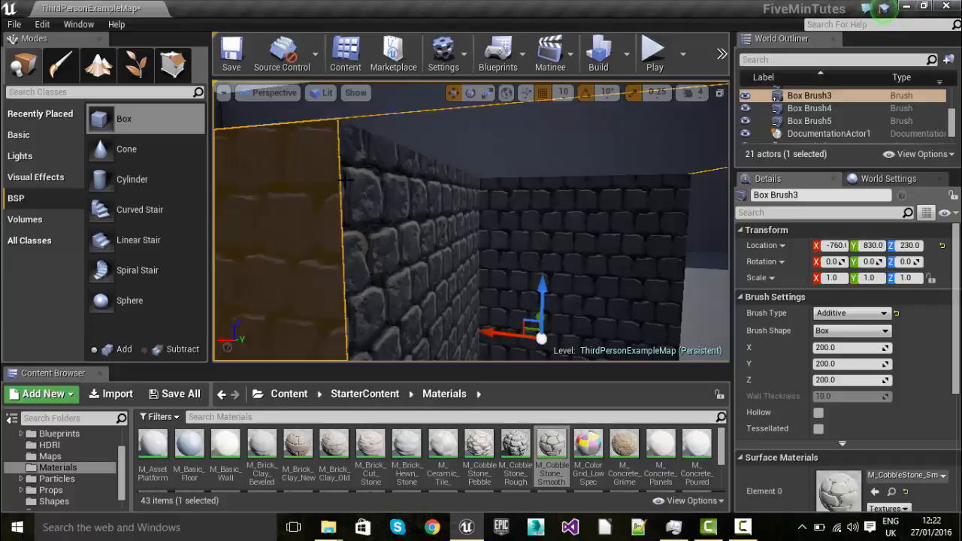
{"action": "key", "text": "f"}
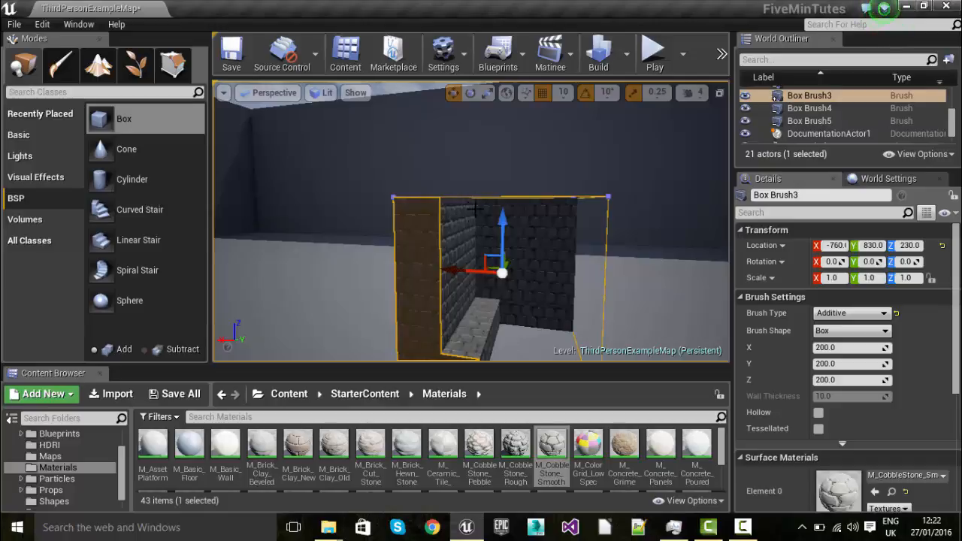
{"action": "mouse_move", "coordinate": [459, 292]}
{"action": "left_mouse_down"}
{"action": "mouse_move", "coordinate": [457, 274]}
{"action": "mouse_move", "coordinate": [415, 260]}
{"action": "mouse_move", "coordinate": [489, 270]}
{"action": "left_mouse_up"}
{"action": "left_click", "coordinate": [460, 293]}
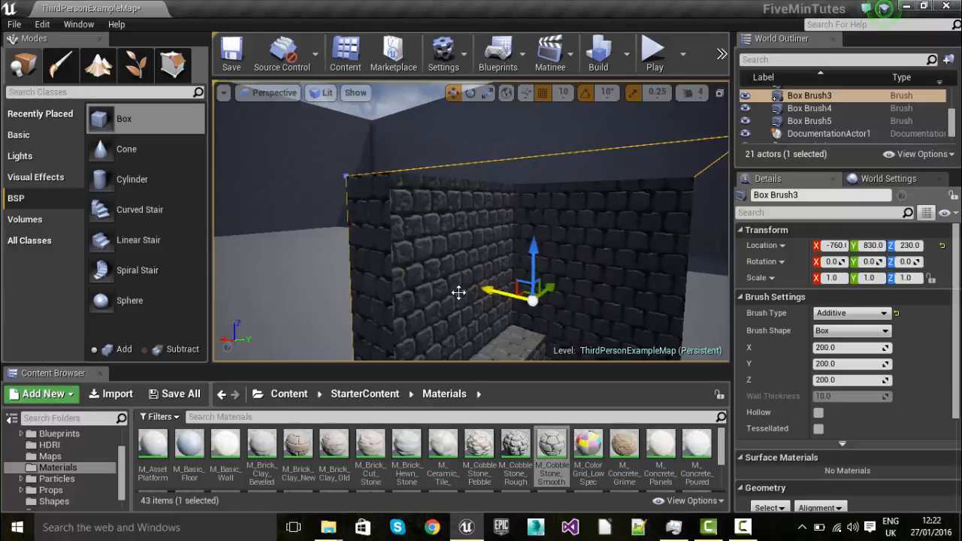
{"action": "right_click_drag", "start_coordinate": [458, 292], "coordinate": [492, 355]}
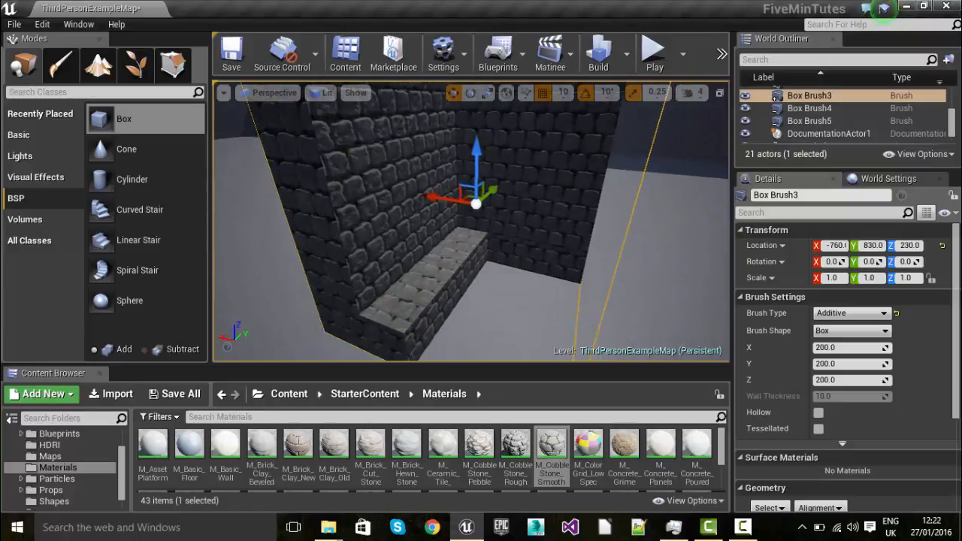
Step: Edit the geometry of the upper subtractive brush (Box Brush4) and move its front upper corner vertex at the ledge wall
{"action": "left_click", "coordinate": [434, 201]}
{"action": "mouse_move", "coordinate": [434, 202]}
{"action": "right_mouse_down"}
{"action": "mouse_move", "coordinate": [426, 145]}
{"action": "mouse_move", "coordinate": [447, 153]}
{"action": "mouse_move", "coordinate": [379, 154]}
{"action": "mouse_move", "coordinate": [393, 157]}
{"action": "mouse_move", "coordinate": [424, 201]}
{"action": "right_mouse_up"}
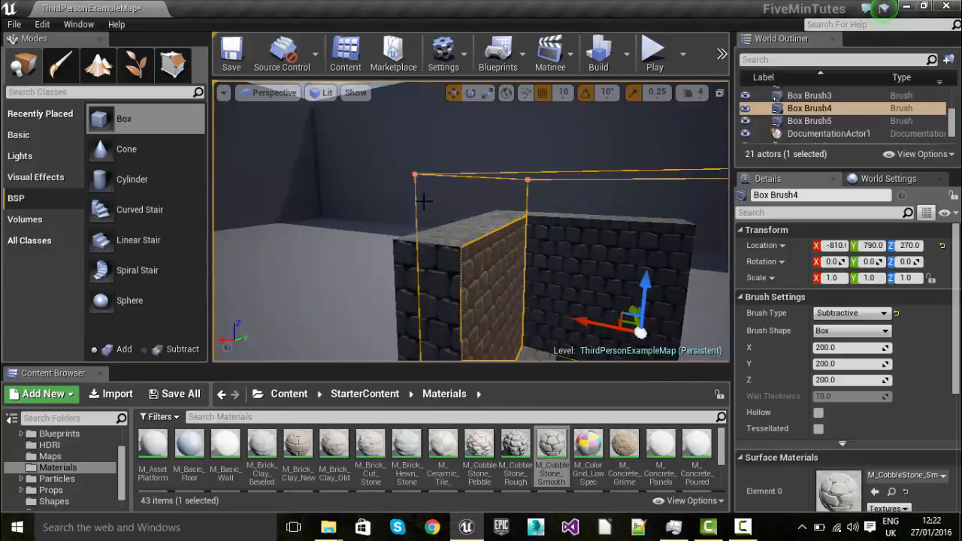
{"action": "left_click", "coordinate": [172, 67]}
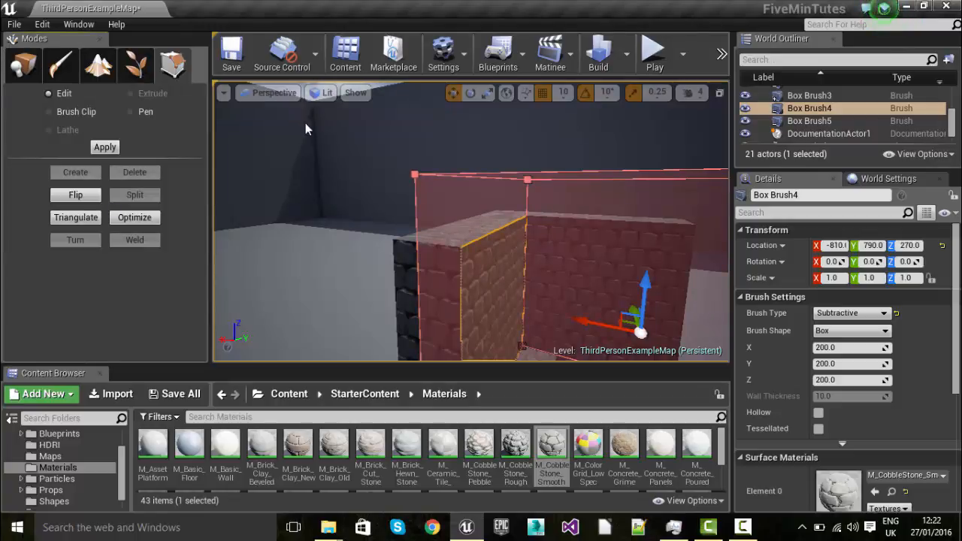
{"action": "left_click", "coordinate": [415, 174]}
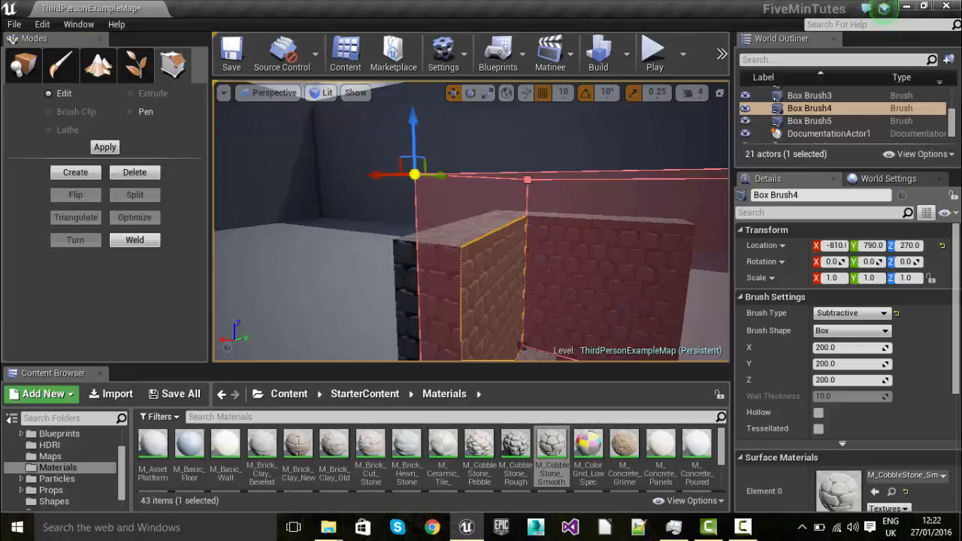
{"action": "right_click_drag", "start_coordinate": [484, 206], "coordinate": [429, 262]}
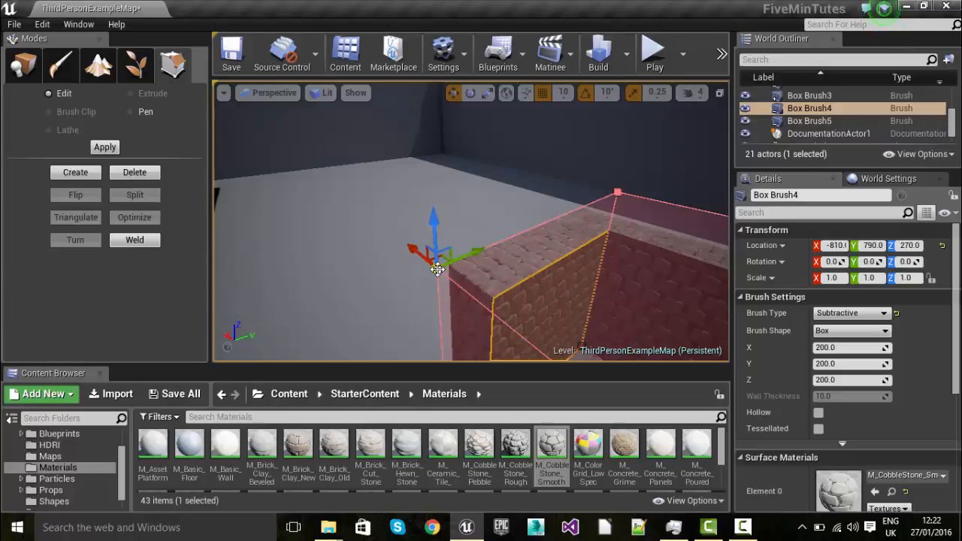
{"action": "mouse_move", "coordinate": [437, 268]}
{"action": "left_mouse_down"}
{"action": "mouse_move", "coordinate": [440, 252]}
{"action": "mouse_move", "coordinate": [454, 253]}
{"action": "left_mouse_up"}
Step: Lower the selected corner vertex of the subtractive brush to about the height of the wall's top edge
{"action": "right_click_drag", "start_coordinate": [620, 275], "coordinate": [664, 276]}
{"action": "mouse_move", "coordinate": [517, 201]}
{"action": "right_mouse_down"}
{"action": "mouse_move", "coordinate": [519, 218]}
{"action": "mouse_move", "coordinate": [508, 216]}
{"action": "mouse_move", "coordinate": [516, 201]}
{"action": "right_mouse_up"}
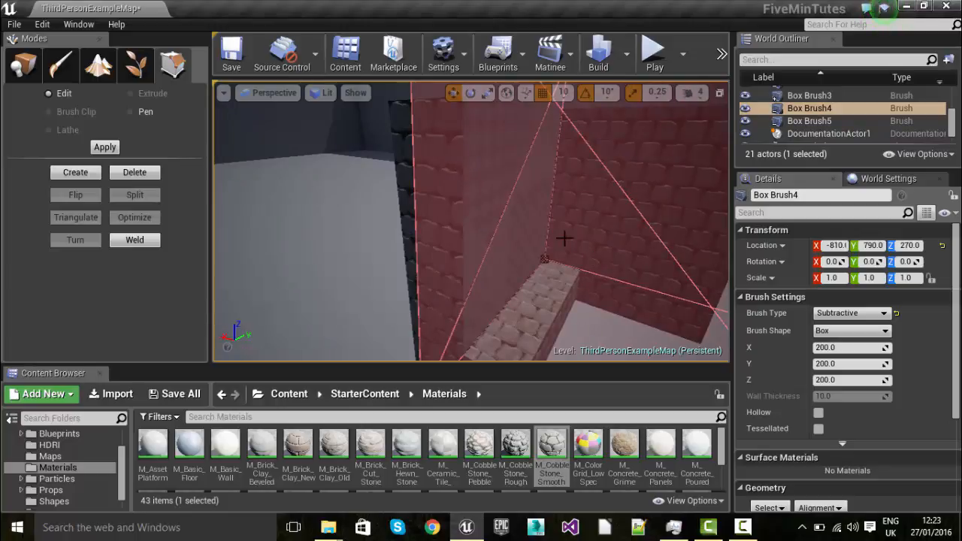
{"action": "right_click_drag", "start_coordinate": [499, 271], "coordinate": [519, 188]}
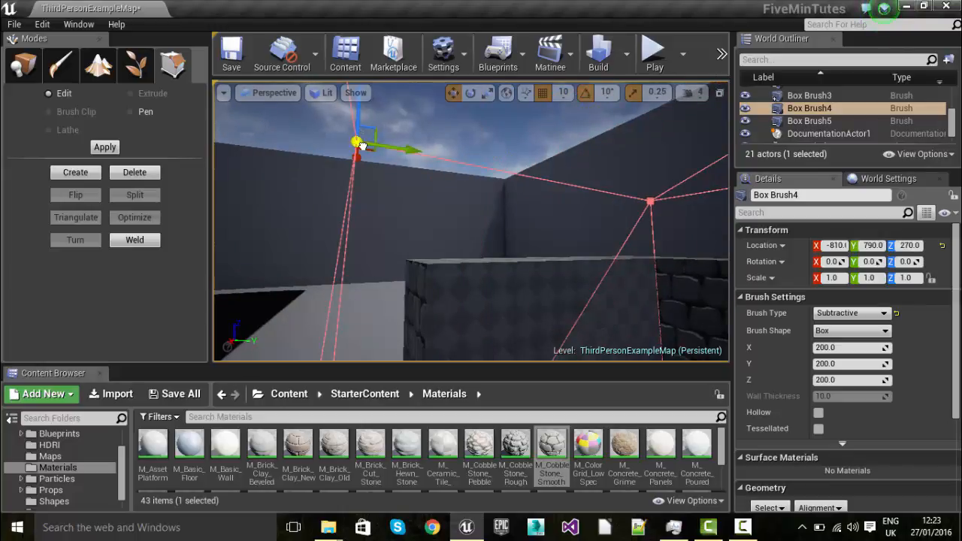
{"action": "mouse_move", "coordinate": [365, 143]}
{"action": "left_mouse_down"}
{"action": "mouse_move", "coordinate": [371, 214]}
{"action": "mouse_move", "coordinate": [388, 239]}
{"action": "left_mouse_up"}
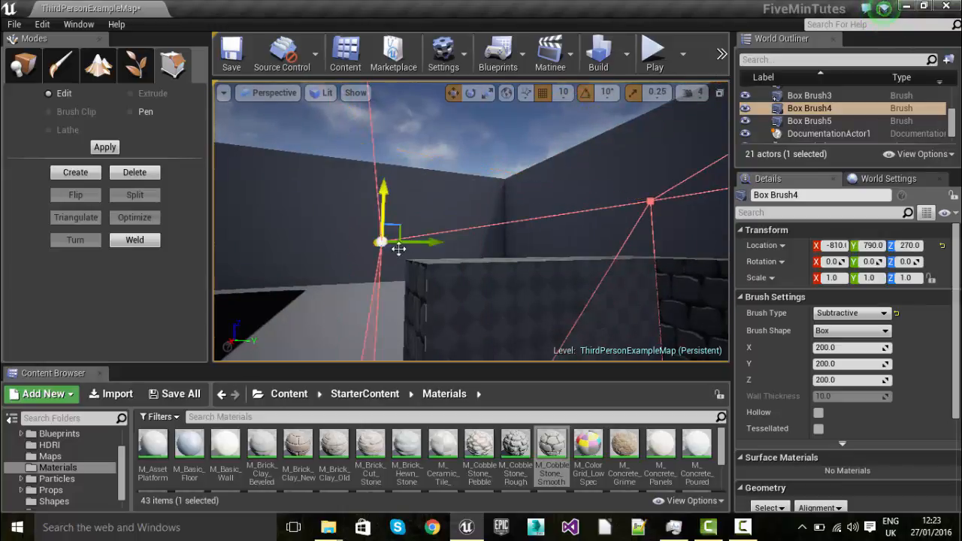
Step: Shift the corner vertex along X into the wall and ease it back until the wall tapers without being cut away
{"action": "mouse_move", "coordinate": [398, 248]}
{"action": "right_mouse_down"}
{"action": "mouse_move", "coordinate": [455, 258]}
{"action": "mouse_move", "coordinate": [409, 264]}
{"action": "mouse_move", "coordinate": [451, 300]}
{"action": "right_mouse_up"}
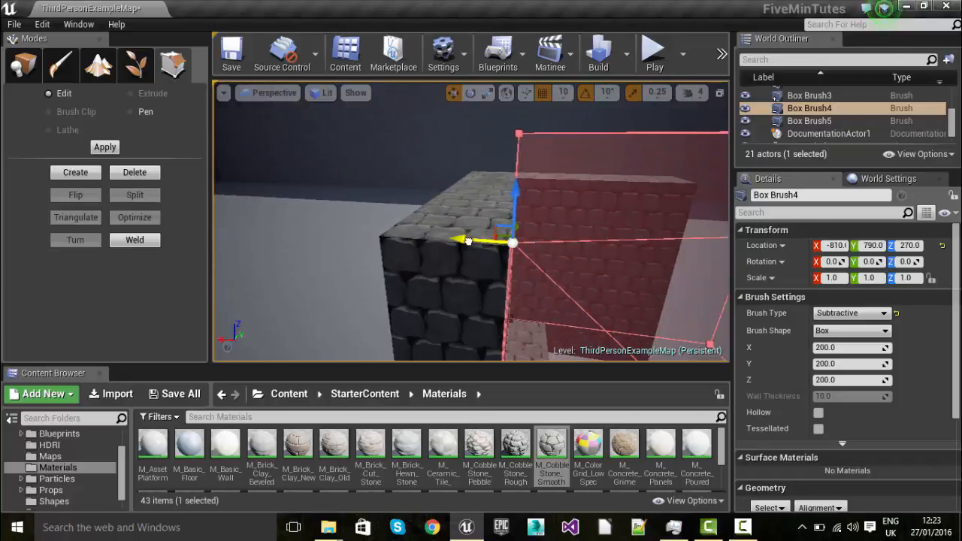
{"action": "left_click_drag", "start_coordinate": [469, 240], "coordinate": [434, 239]}
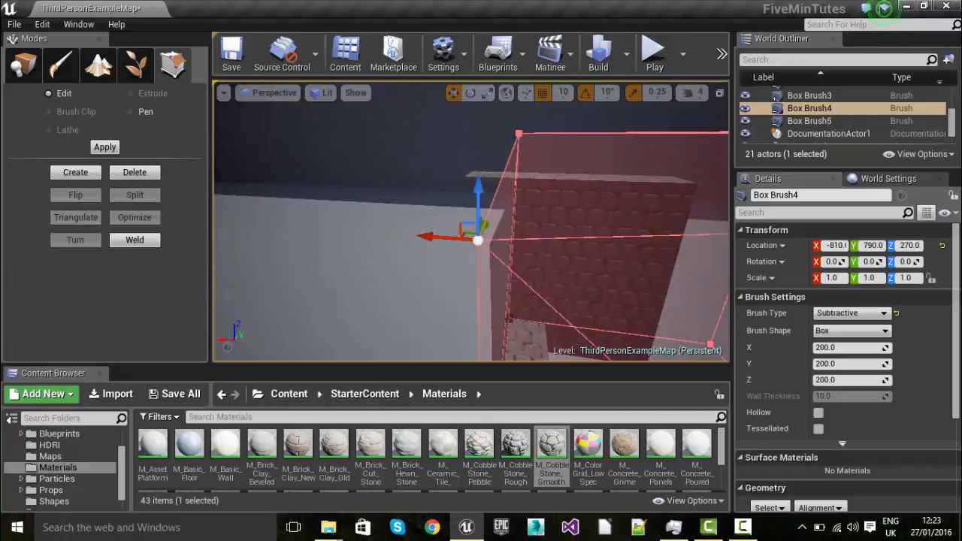
{"action": "mouse_move", "coordinate": [435, 239]}
{"action": "right_mouse_down"}
{"action": "mouse_move", "coordinate": [399, 239]}
{"action": "mouse_move", "coordinate": [481, 242]}
{"action": "mouse_move", "coordinate": [412, 239]}
{"action": "right_mouse_up"}
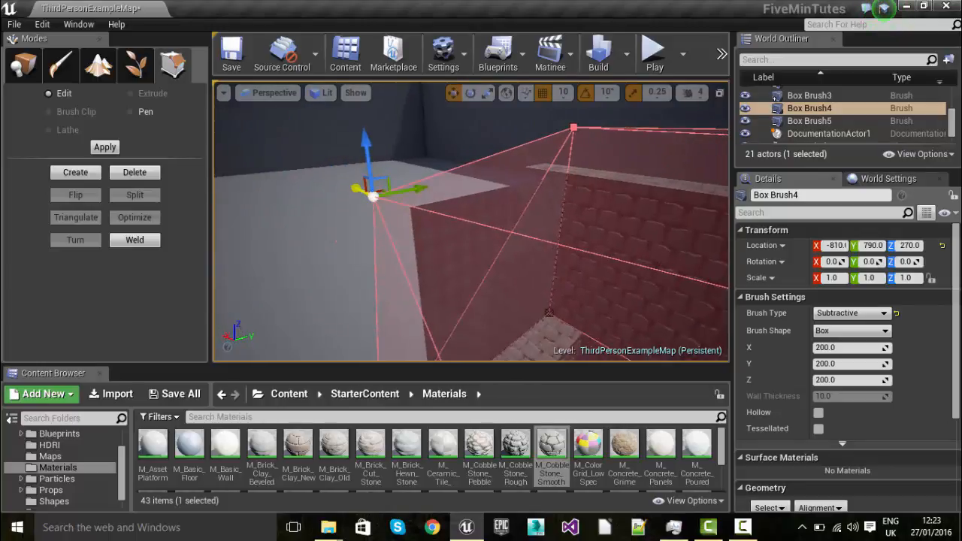
{"action": "left_click_drag", "start_coordinate": [360, 188], "coordinate": [384, 202]}
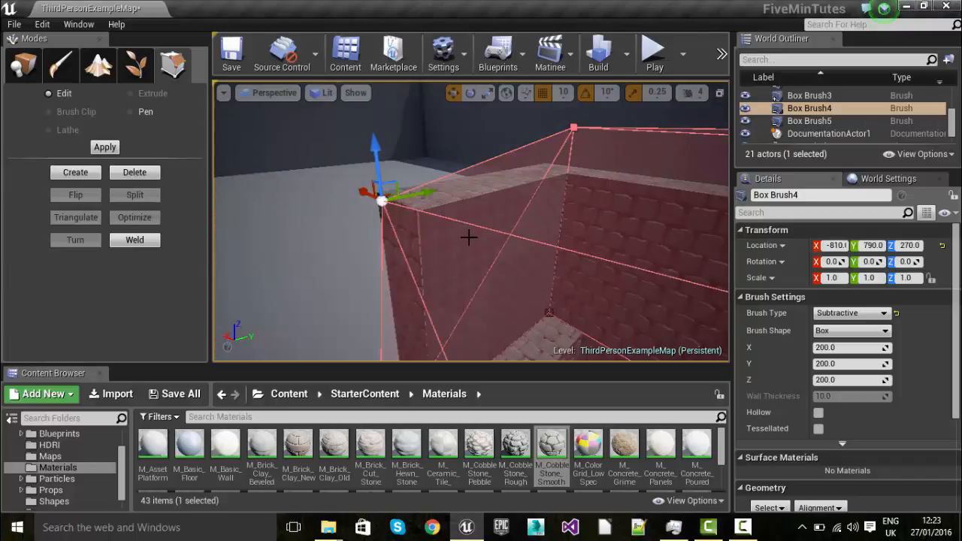
Step: Apply the M_CobbleStone_Rough material to both triangular faces of the reshaped inner wall
{"action": "mouse_move", "coordinate": [469, 238]}
{"action": "right_mouse_down"}
{"action": "mouse_move", "coordinate": [483, 240]}
{"action": "mouse_move", "coordinate": [421, 240]}
{"action": "mouse_move", "coordinate": [502, 243]}
{"action": "mouse_move", "coordinate": [442, 239]}
{"action": "right_mouse_up"}
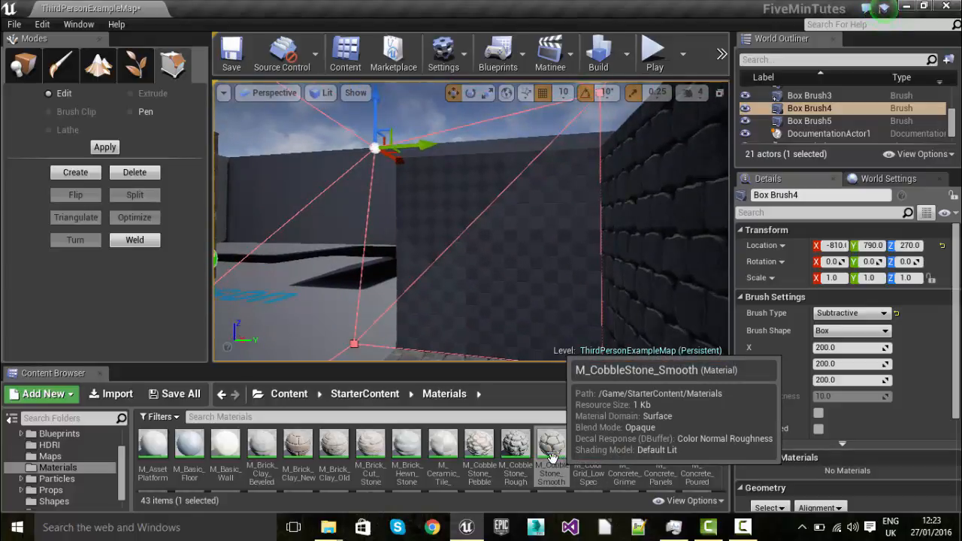
{"action": "left_click_drag", "start_coordinate": [510, 449], "coordinate": [512, 285]}
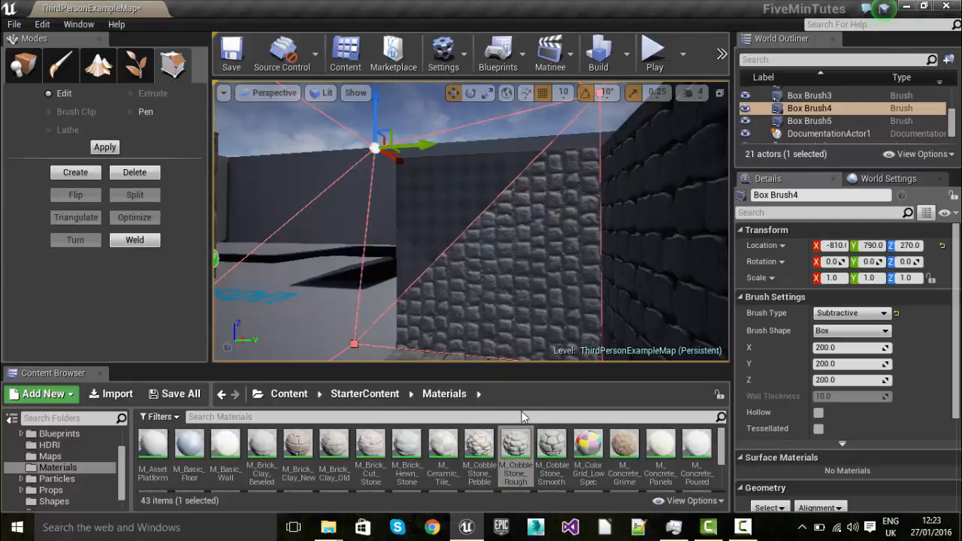
{"action": "left_click_drag", "start_coordinate": [520, 443], "coordinate": [444, 199]}
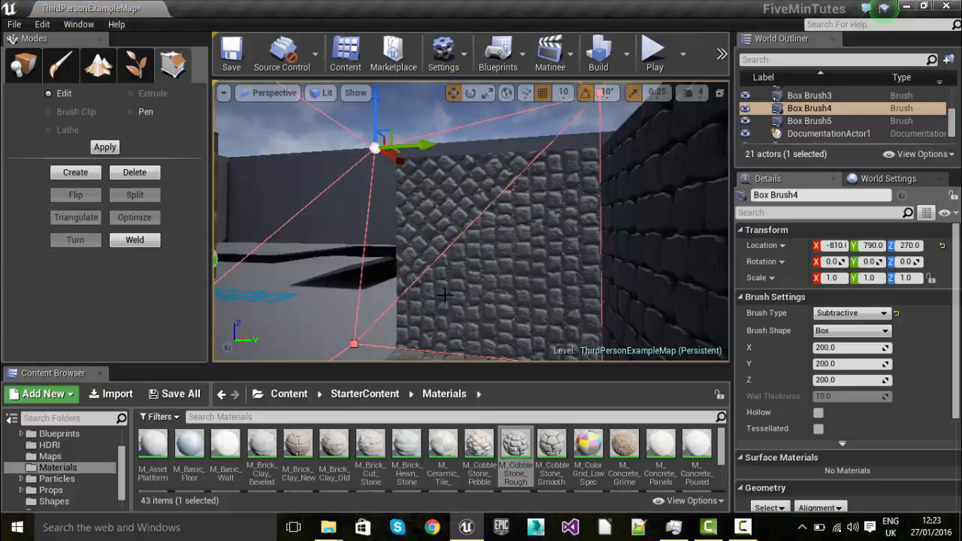
Step: Examine the cobblestone pattern on the two triangular faces of the reshaped inner wall
{"action": "right_click_drag", "start_coordinate": [489, 261], "coordinate": [454, 278]}
{"action": "scroll", "coordinate": [503, 279], "scroll_direction": "up", "scroll_amount": 4}
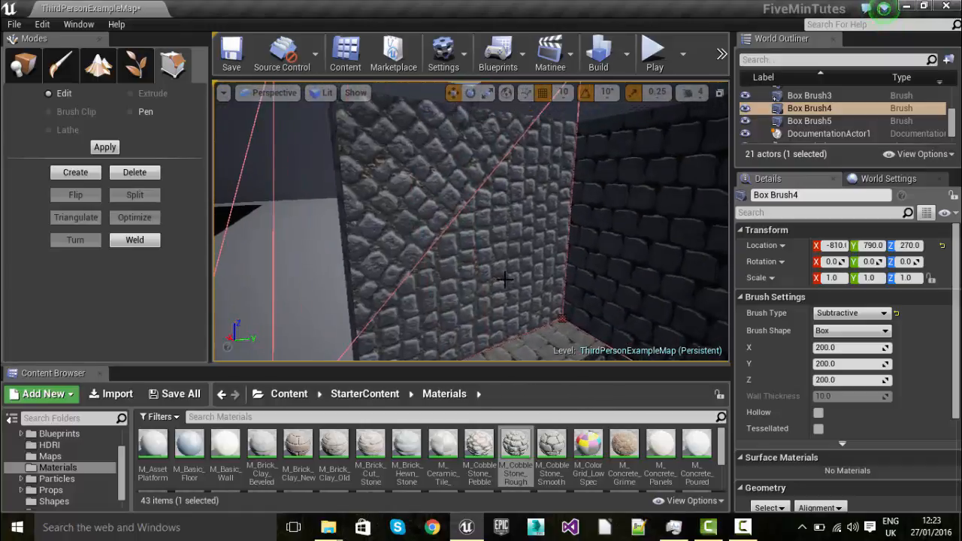
{"action": "scroll", "coordinate": [502, 279], "scroll_direction": "down", "scroll_amount": 3}
{"action": "scroll", "coordinate": [501, 279], "scroll_direction": "down", "scroll_amount": 2}
{"action": "scroll", "coordinate": [491, 261], "scroll_direction": "up", "scroll_amount": 2}
{"action": "mouse_move", "coordinate": [490, 261]}
{"action": "right_mouse_down"}
{"action": "mouse_move", "coordinate": [401, 213]}
{"action": "mouse_move", "coordinate": [416, 240]}
{"action": "right_mouse_up"}
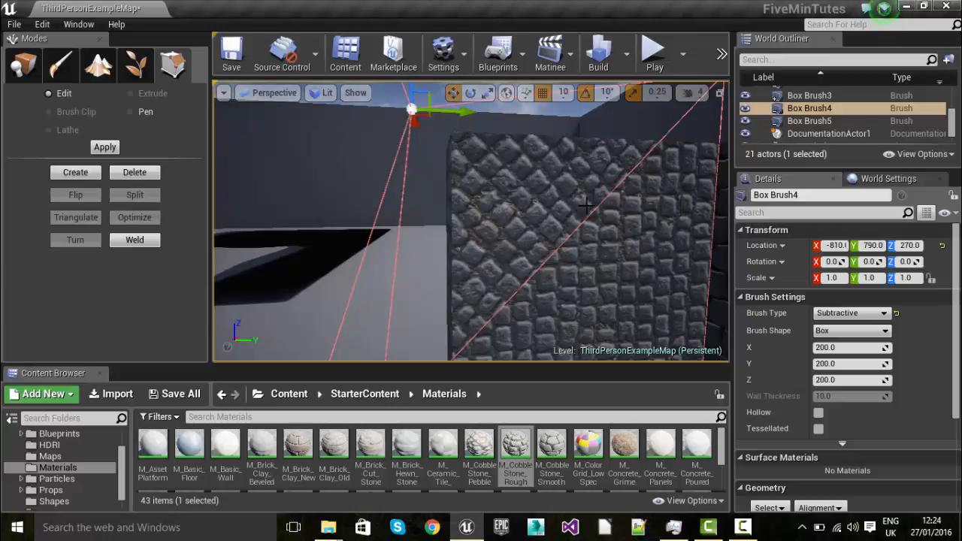
{"action": "mouse_move", "coordinate": [512, 189]}
{"action": "right_mouse_down"}
{"action": "mouse_move", "coordinate": [714, 203]}
{"action": "mouse_move", "coordinate": [323, 189]}
{"action": "mouse_move", "coordinate": [510, 189]}
{"action": "right_mouse_up"}
{"action": "right_click_drag", "start_coordinate": [471, 226], "coordinate": [410, 221]}
Step: Try to move the subtractive brush's lower corner vertex slightly along X away from the wall, and undo the move
{"action": "key", "text": "f"}
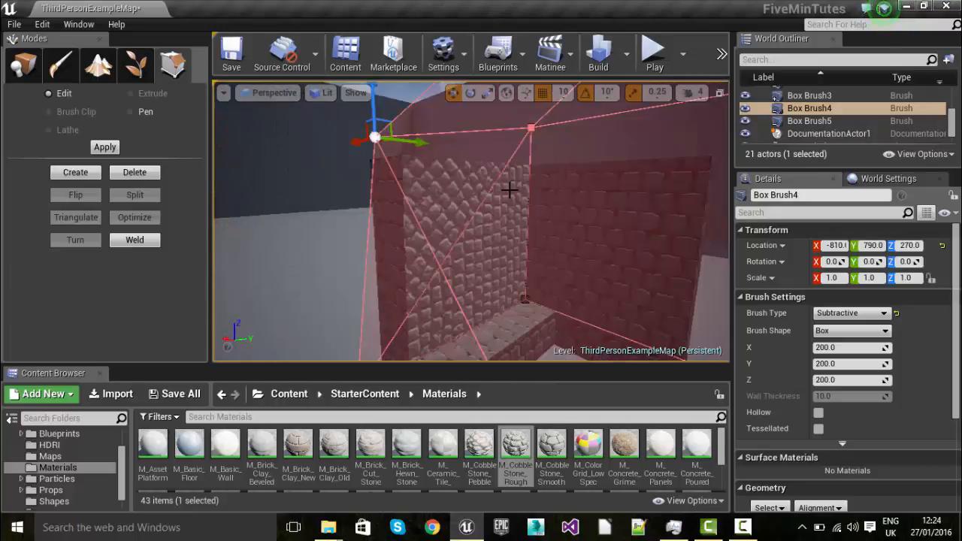
{"action": "mouse_move", "coordinate": [521, 224]}
{"action": "right_mouse_down"}
{"action": "mouse_move", "coordinate": [485, 221]}
{"action": "mouse_move", "coordinate": [515, 232]}
{"action": "mouse_move", "coordinate": [521, 224]}
{"action": "right_mouse_up"}
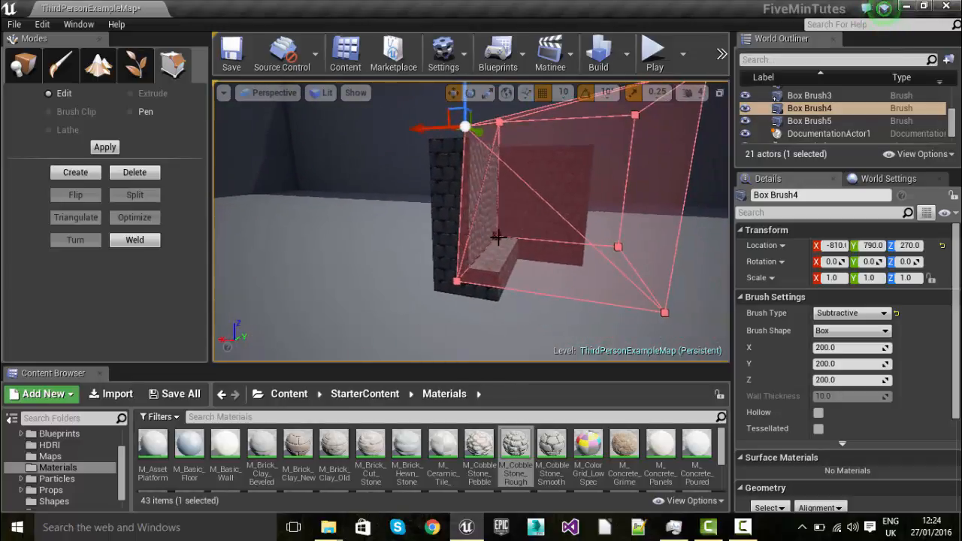
{"action": "left_click", "coordinate": [456, 280]}
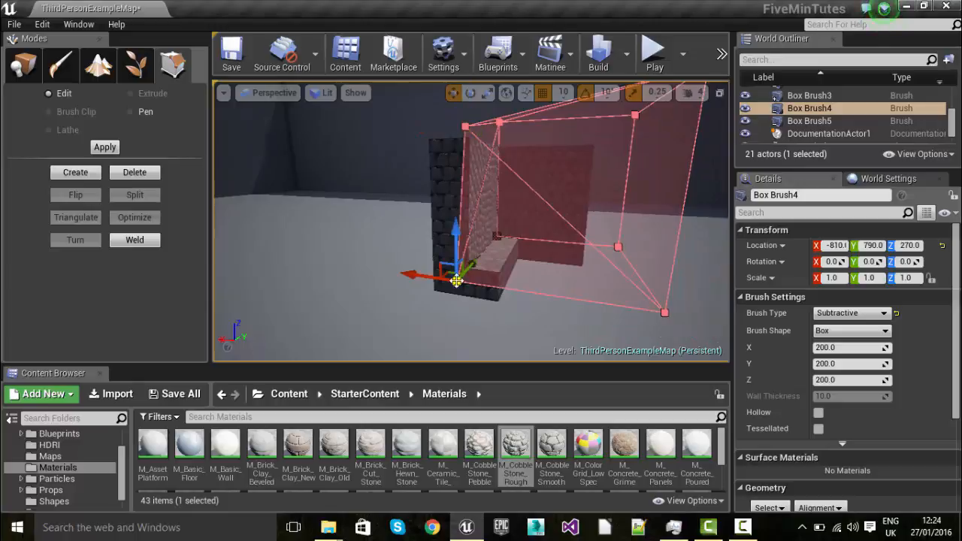
{"action": "left_click_drag", "start_coordinate": [466, 283], "coordinate": [475, 283]}
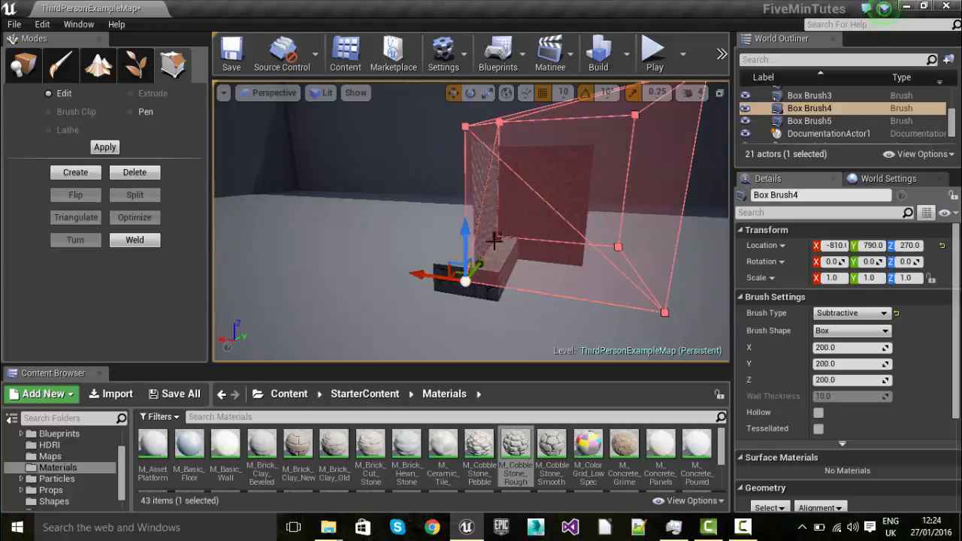
{"action": "key", "text": "ctrl+z"}
{"action": "scroll", "coordinate": [496, 241], "scroll_direction": "up", "scroll_amount": 10}
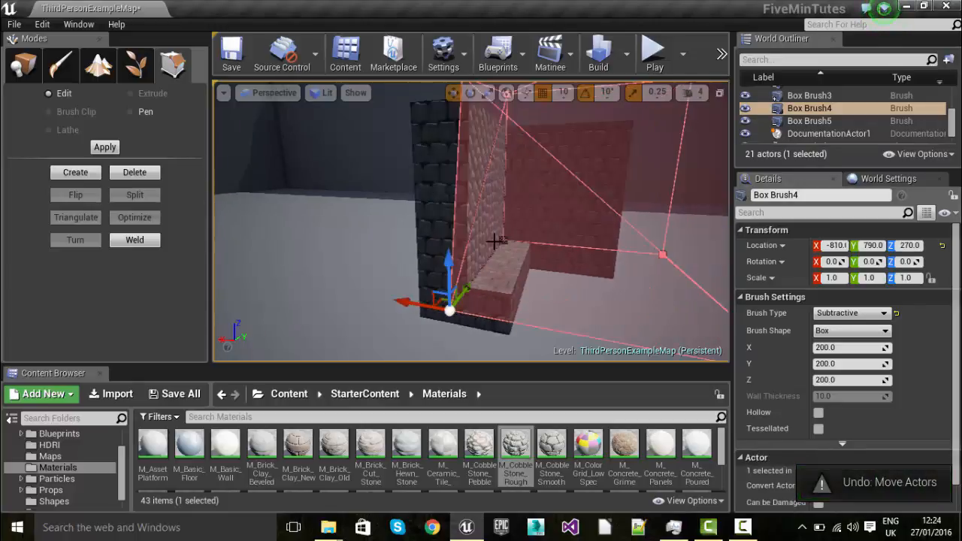
Step: Undo the rough cobblestone materials and the corner vertex moves, back to the straight box-shaped cut
{"action": "right_click_drag", "start_coordinate": [494, 213], "coordinate": [515, 215]}
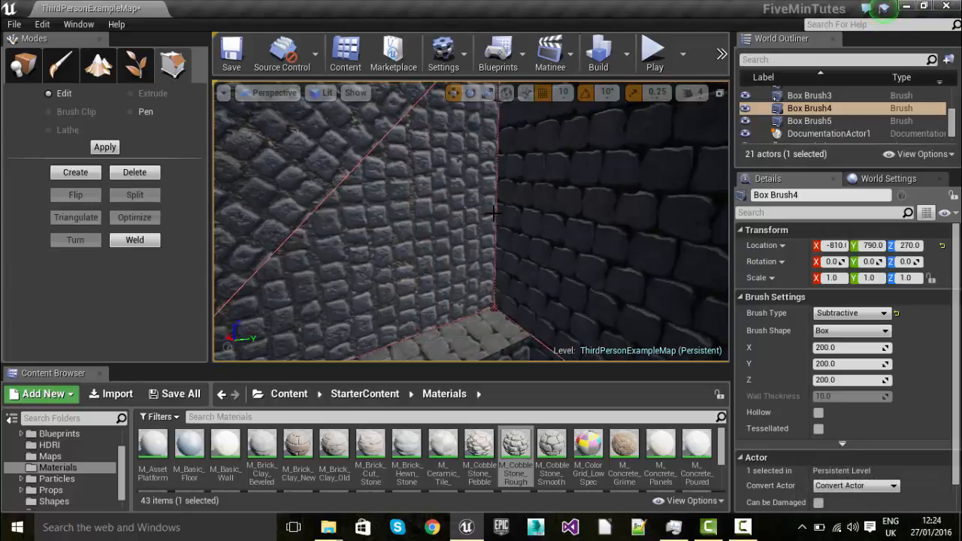
{"action": "key", "text": "f"}
{"action": "mouse_move", "coordinate": [490, 258]}
{"action": "right_mouse_down"}
{"action": "mouse_move", "coordinate": [518, 260]}
{"action": "mouse_move", "coordinate": [481, 260]}
{"action": "right_mouse_up"}
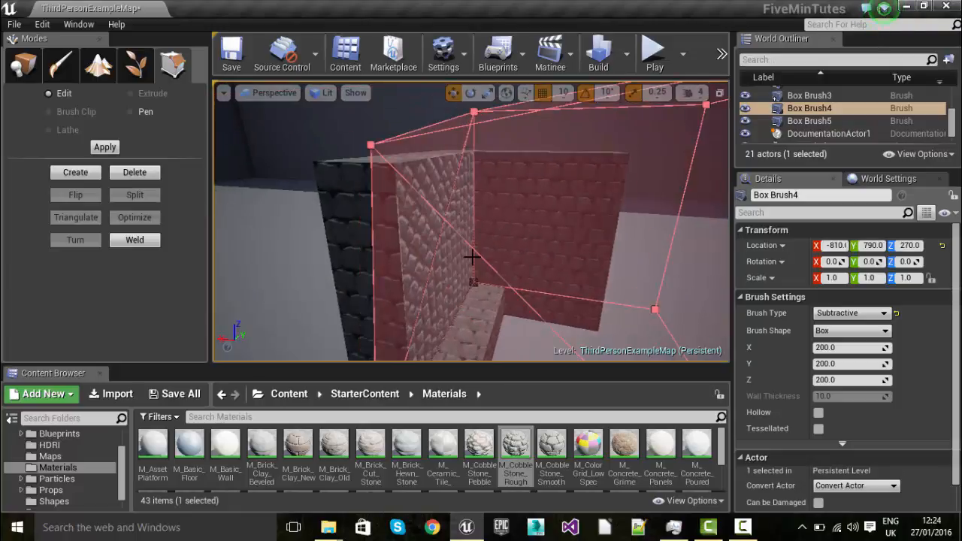
{"action": "key", "text": "ctrl+z"}
{"action": "key", "text": "ctrl+z"}
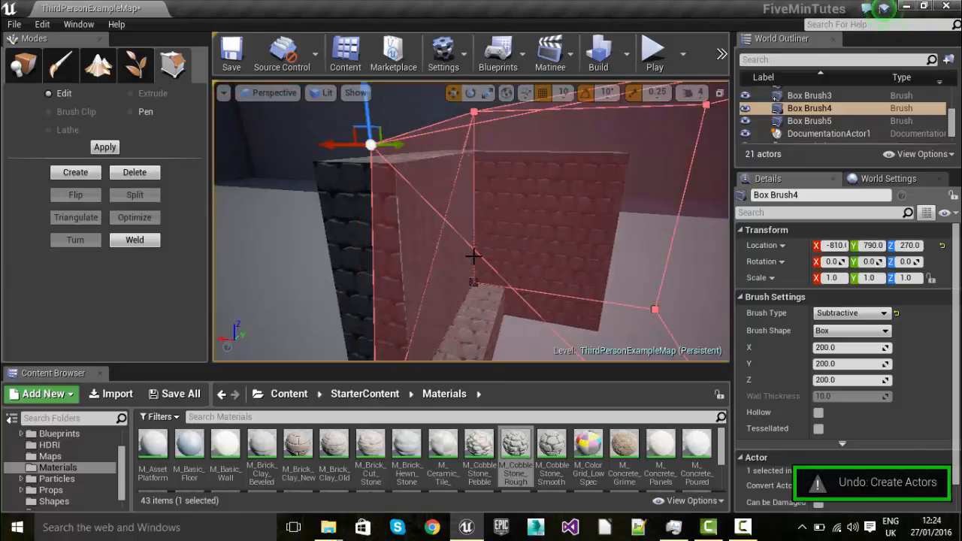
{"action": "key", "text": "ctrl+z"}
{"action": "key", "text": "ctrl+z"}
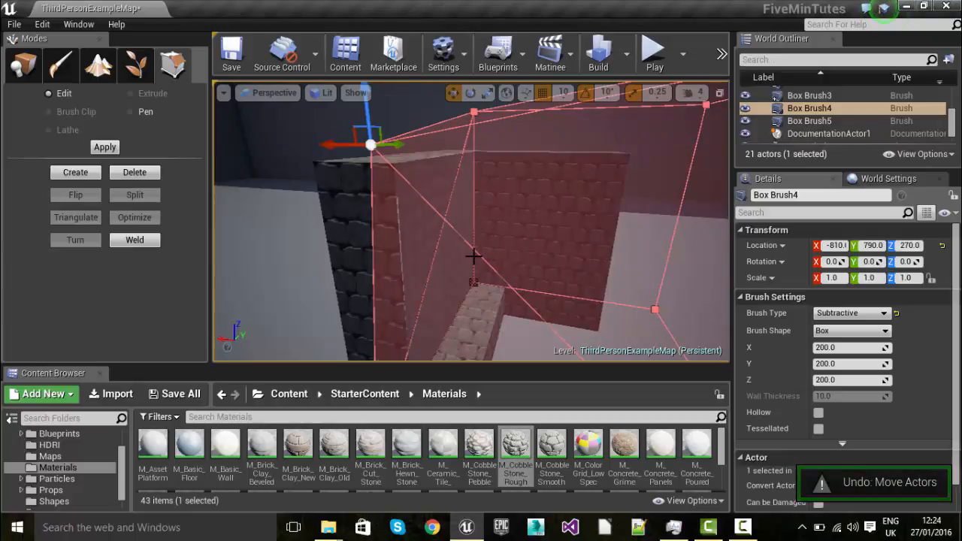
{"action": "key", "text": "ctrl+z"}
{"action": "key", "text": "ctrl+z"}
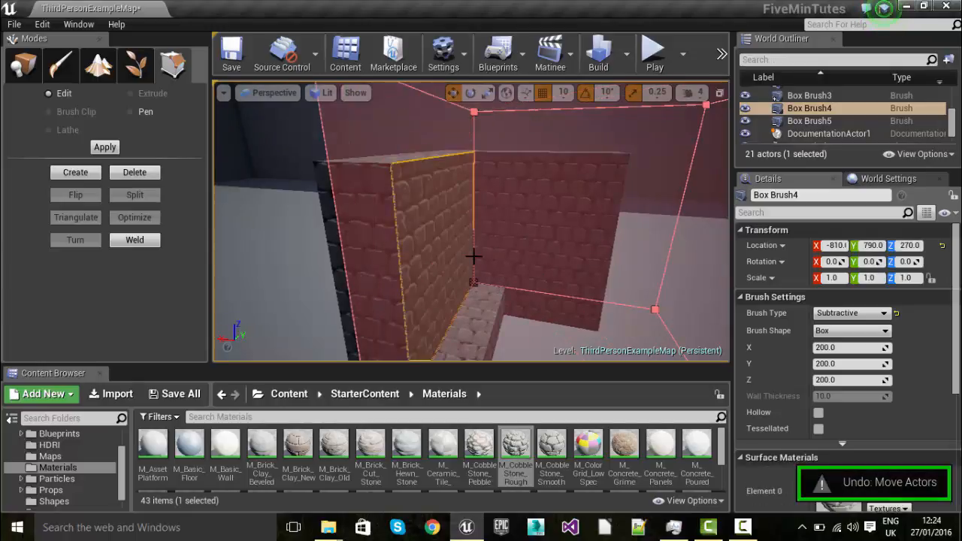
Step: Duplicate the additive Box Brush3 along X, placing the copy beside the carved walls at X -890
{"action": "mouse_move", "coordinate": [474, 256]}
{"action": "right_mouse_down"}
{"action": "mouse_move", "coordinate": [534, 269]}
{"action": "mouse_move", "coordinate": [469, 260]}
{"action": "right_mouse_up"}
{"action": "scroll", "coordinate": [444, 252], "scroll_direction": "down", "scroll_amount": 5}
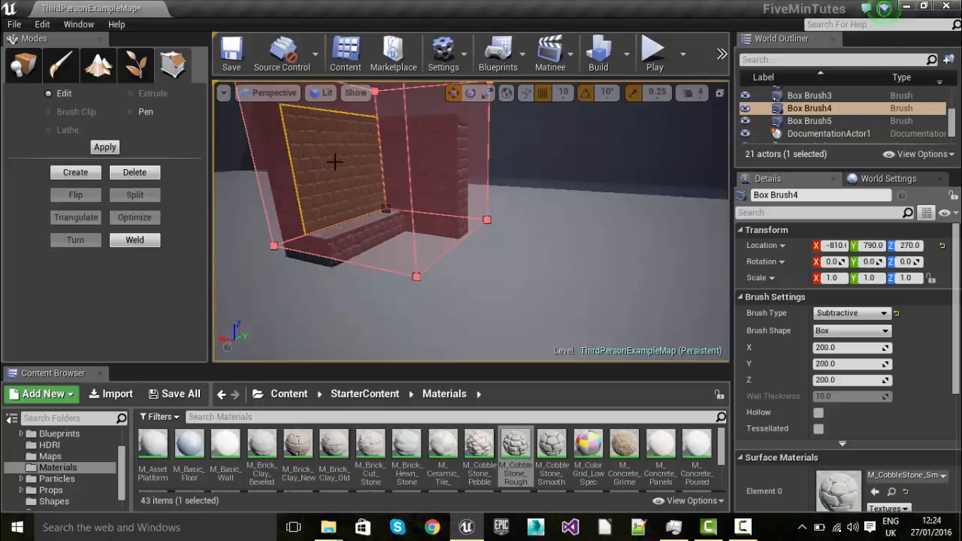
{"action": "right_click_drag", "start_coordinate": [388, 231], "coordinate": [434, 231]}
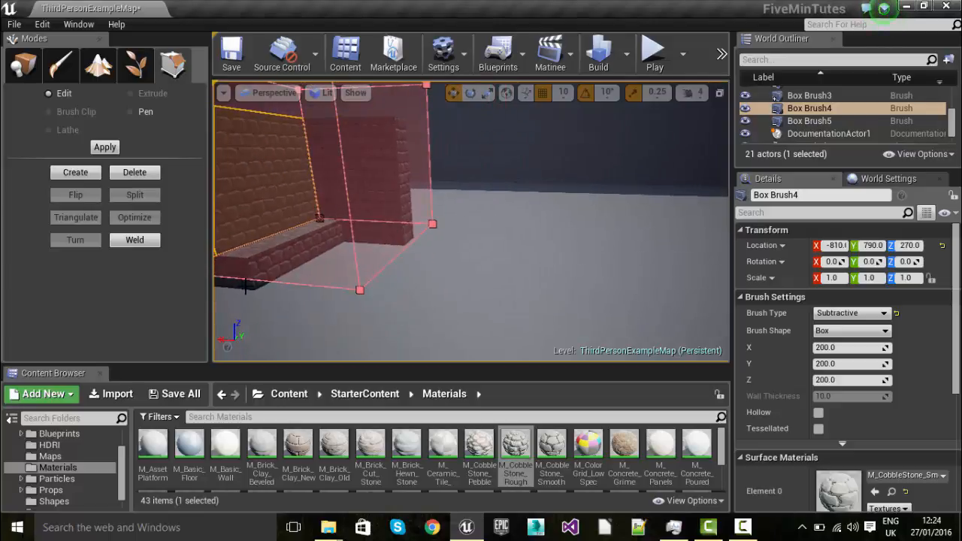
{"action": "left_click", "coordinate": [245, 286]}
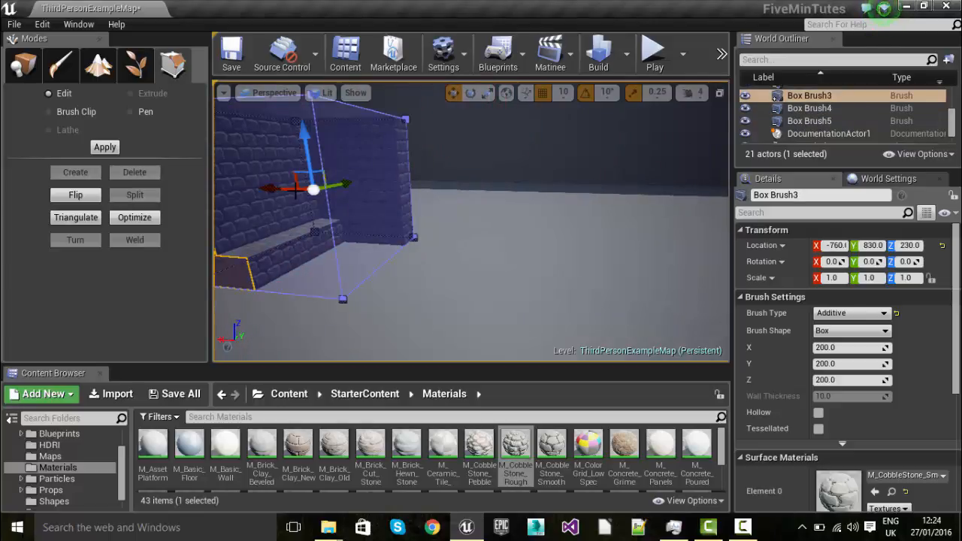
{"action": "left_click_drag", "start_coordinate": [272, 188], "coordinate": [357, 194], "text": "alt"}
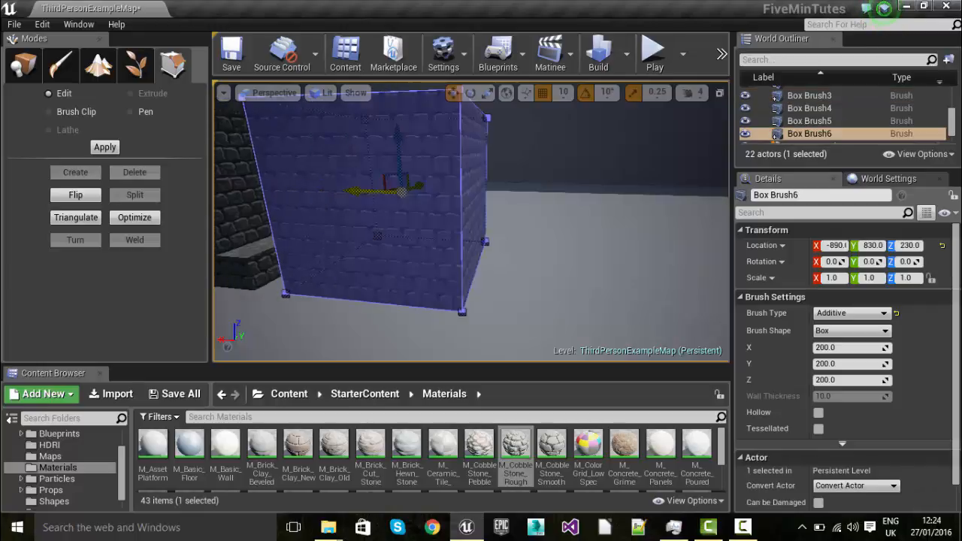
{"action": "middle_click_drag", "start_coordinate": [356, 158], "coordinate": [248, 147]}
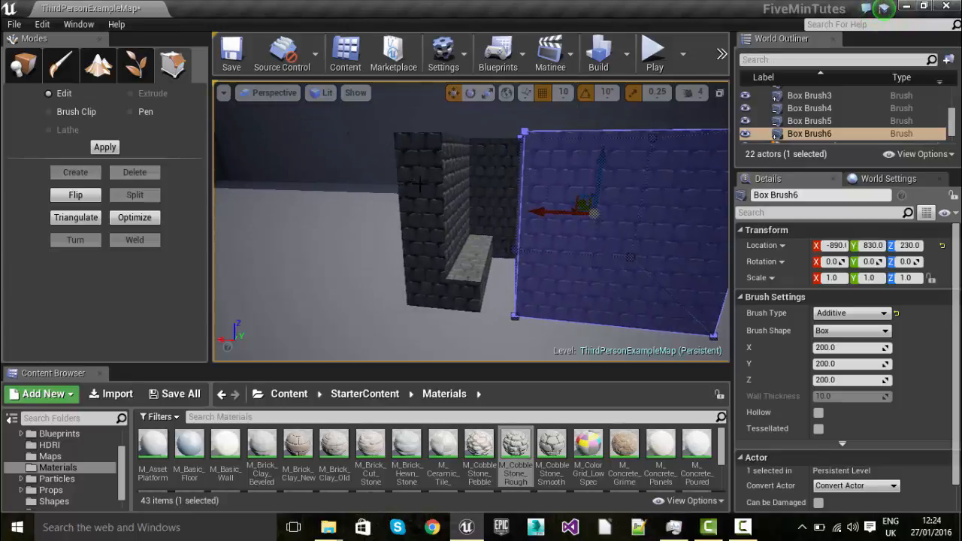
Step: With the duplicated brush selected, leave geometry editing and show the BSP shapes available for placement
{"action": "left_click", "coordinate": [419, 182]}
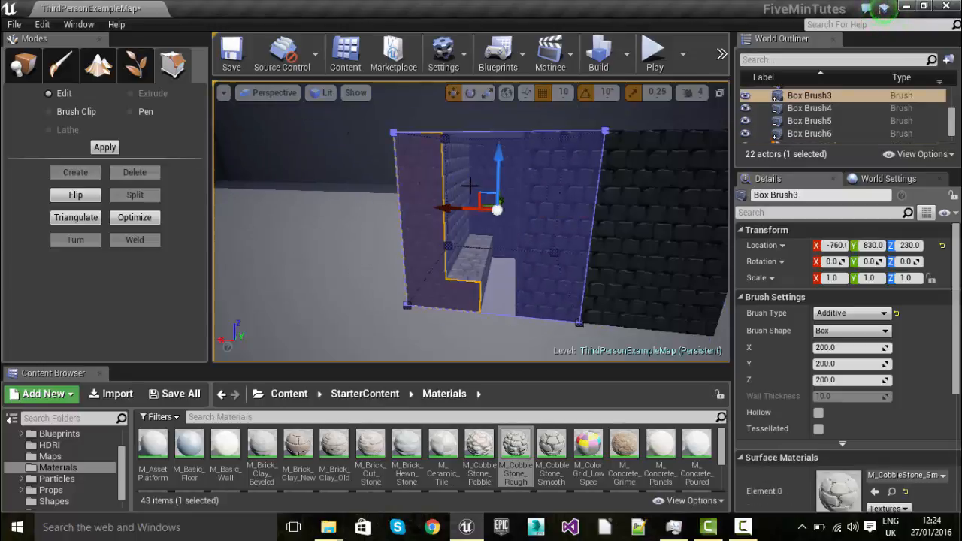
{"action": "left_click", "coordinate": [472, 261]}
{"action": "left_click", "coordinate": [659, 211]}
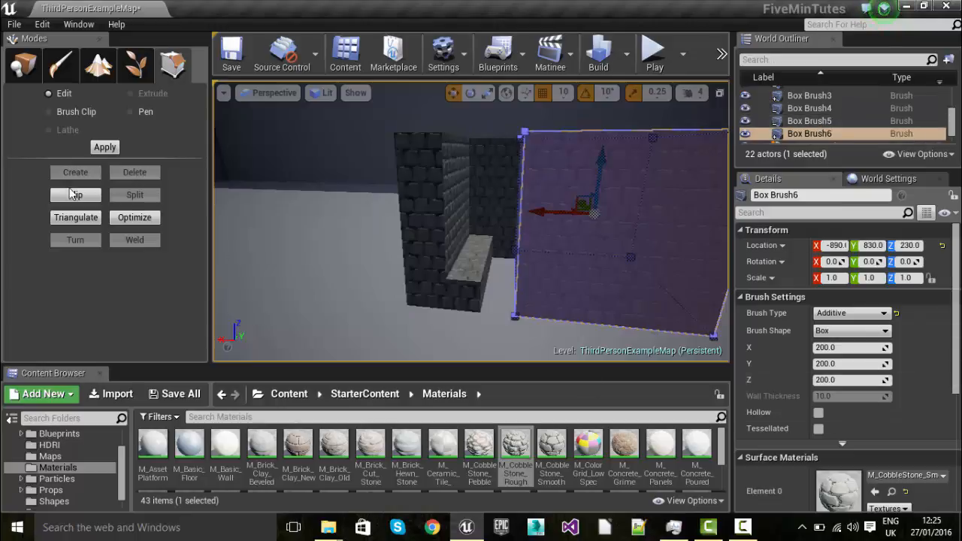
{"action": "left_click", "coordinate": [28, 66]}
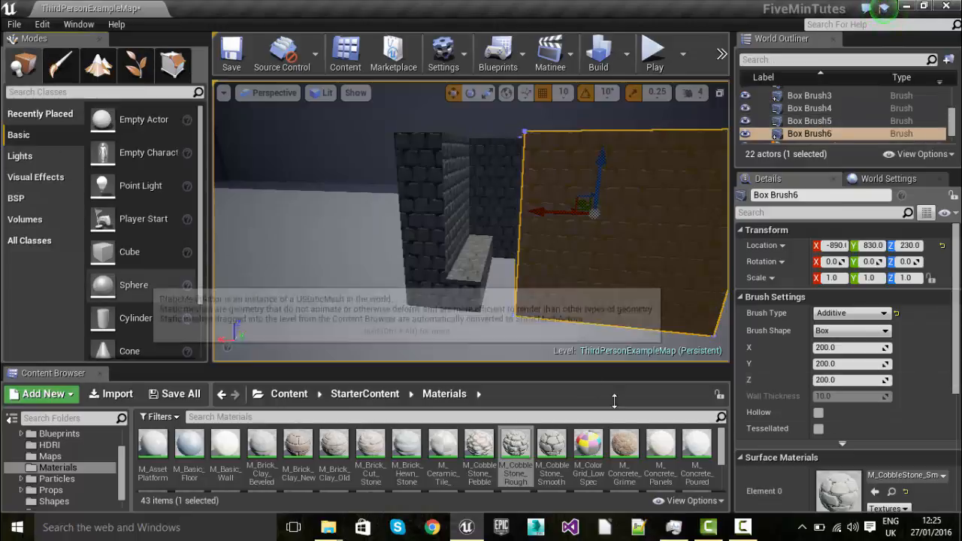
{"action": "left_click", "coordinate": [21, 198]}
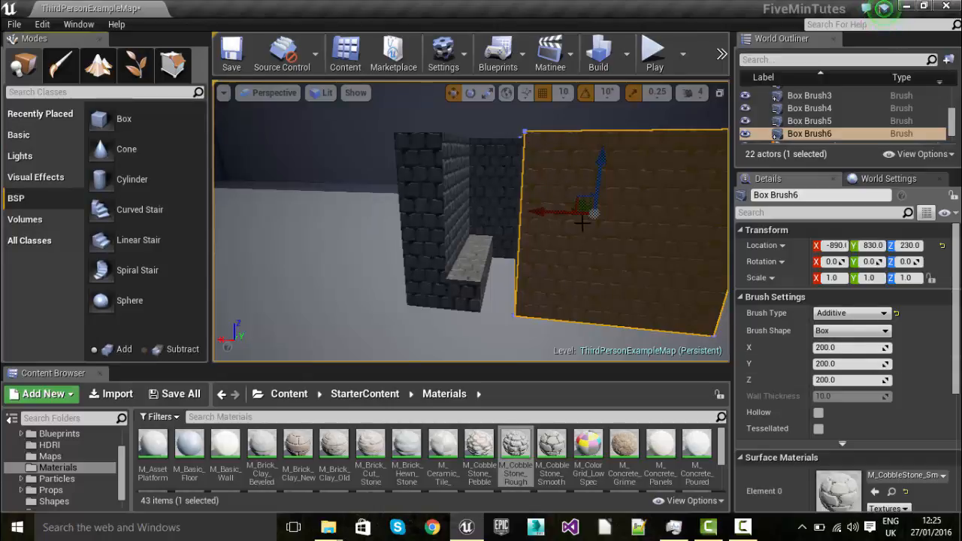
Step: Shift the duplicated brush along X away from the carved walls to -1010 and back to -930
{"action": "mouse_move", "coordinate": [513, 254]}
{"action": "right_mouse_down"}
{"action": "mouse_move", "coordinate": [560, 254]}
{"action": "mouse_move", "coordinate": [489, 260]}
{"action": "mouse_move", "coordinate": [477, 275]}
{"action": "mouse_move", "coordinate": [500, 267]}
{"action": "mouse_move", "coordinate": [475, 263]}
{"action": "right_mouse_up"}
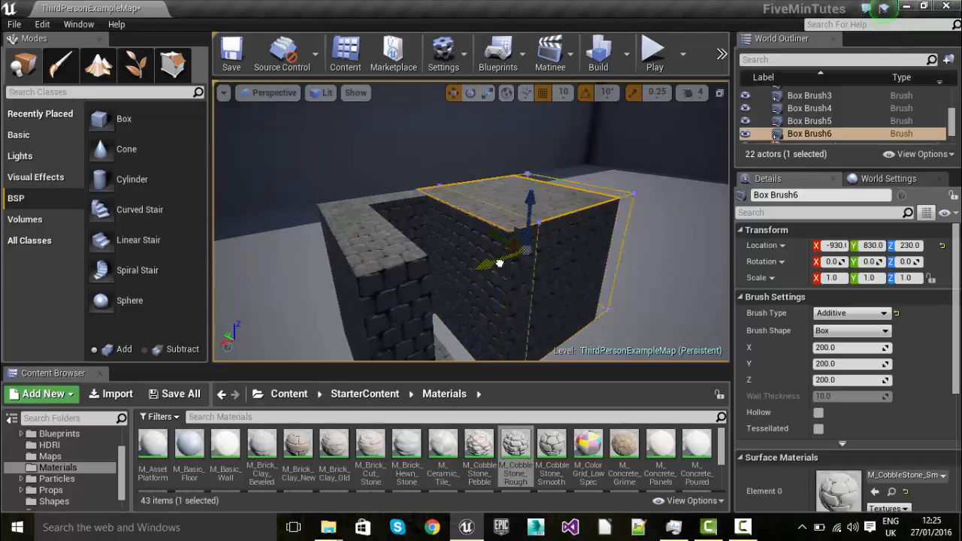
{"action": "mouse_move", "coordinate": [484, 262]}
{"action": "left_mouse_down"}
{"action": "mouse_move", "coordinate": [558, 247]}
{"action": "mouse_move", "coordinate": [529, 252]}
{"action": "left_mouse_up"}
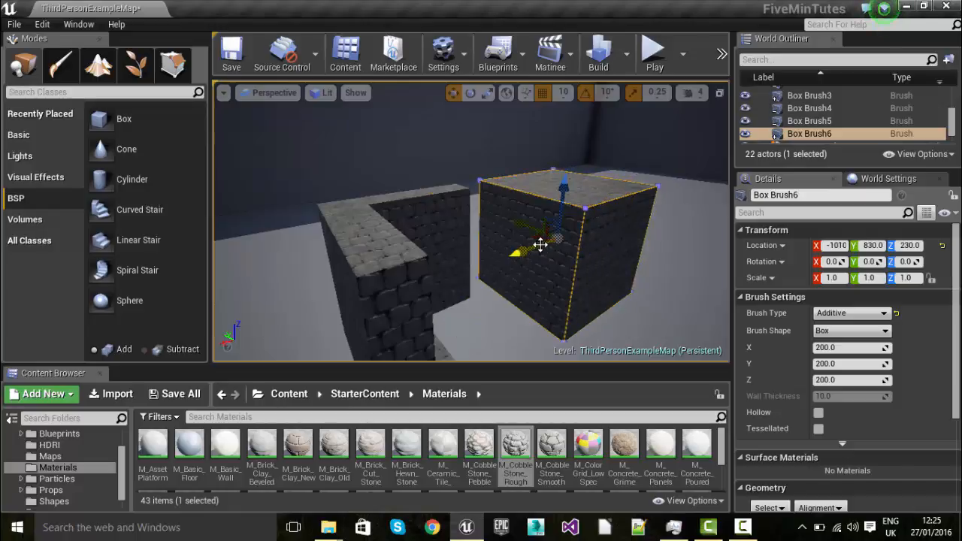
{"action": "mouse_move", "coordinate": [522, 253]}
{"action": "left_mouse_down"}
{"action": "mouse_move", "coordinate": [506, 249]}
{"action": "mouse_move", "coordinate": [487, 263]}
{"action": "left_mouse_up"}
{"action": "right_click_drag", "start_coordinate": [487, 263], "coordinate": [402, 259]}
{"action": "key", "text": "d"}
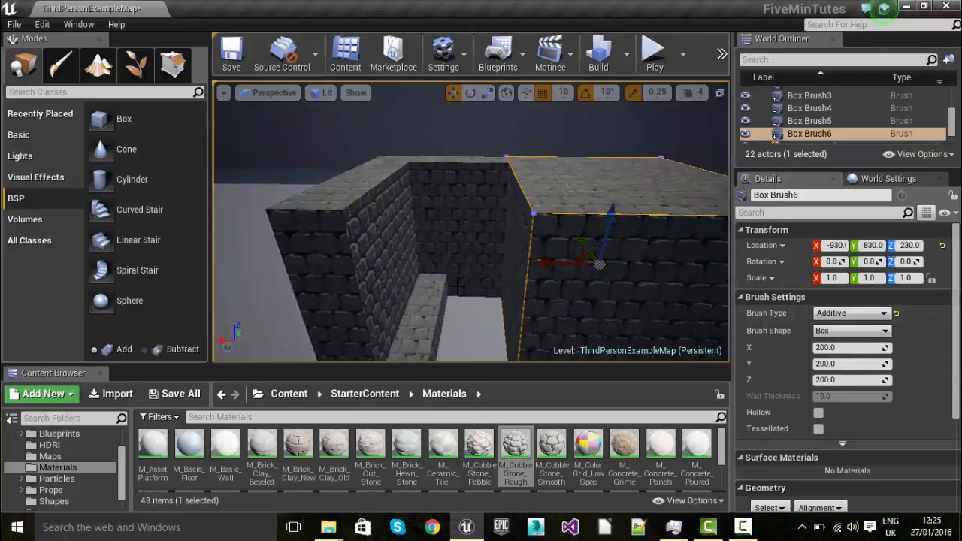
Step: Switch Box Brush5's brush type to Additive and back to Subtractive
{"action": "left_click", "coordinate": [810, 120]}
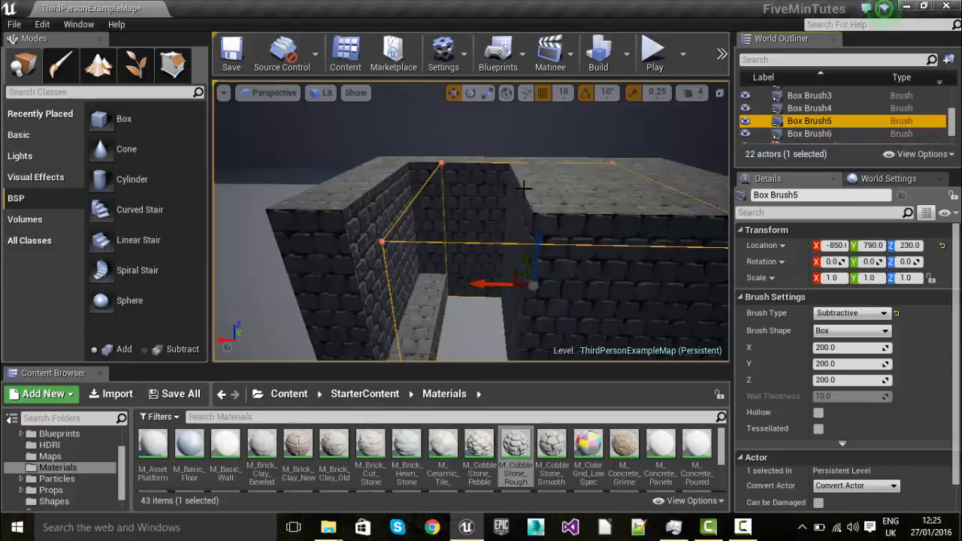
{"action": "key", "text": "f"}
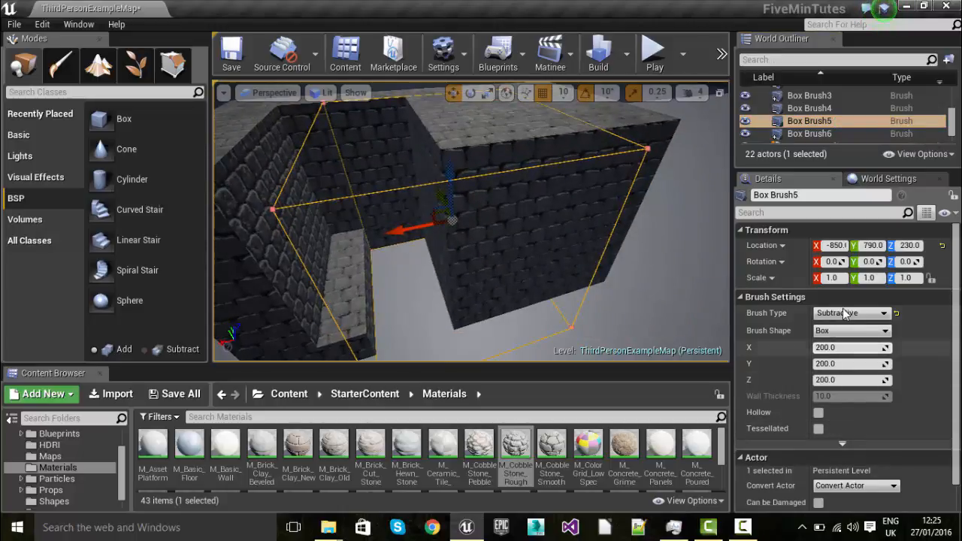
{"action": "left_click", "coordinate": [847, 313]}
{"action": "left_click", "coordinate": [840, 329]}
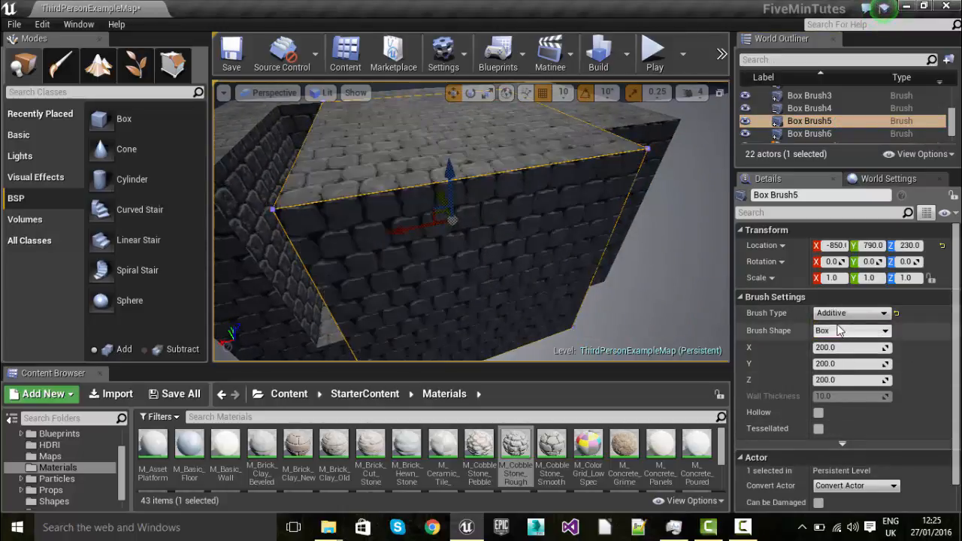
{"action": "left_click", "coordinate": [847, 313]}
{"action": "left_click", "coordinate": [843, 330]}
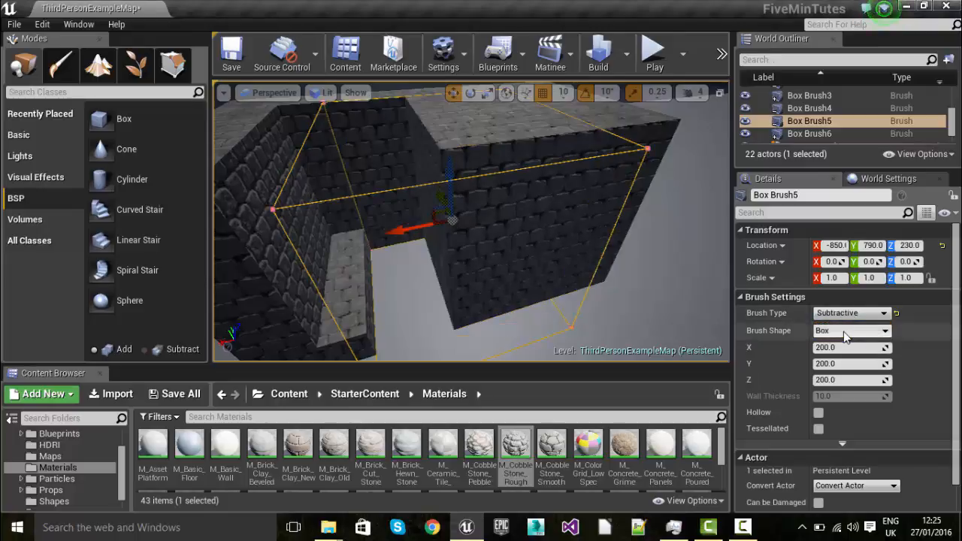
Step: Move the duplicated brush (Box Brush6) clear of the carved walls to Y 750 and X -960
{"action": "left_click", "coordinate": [630, 144]}
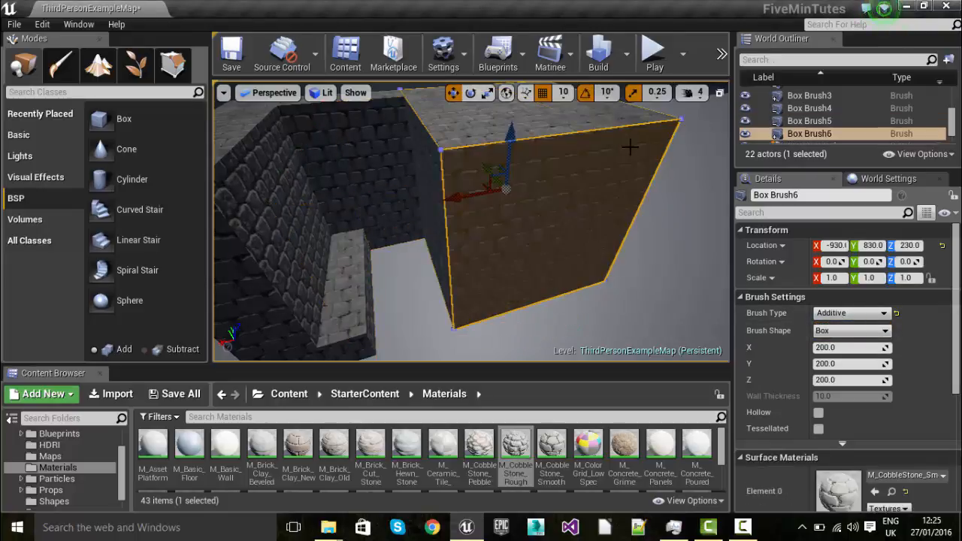
{"action": "left_click_drag", "start_coordinate": [483, 170], "coordinate": [512, 204]}
{"action": "right_click_drag", "start_coordinate": [384, 208], "coordinate": [451, 218]}
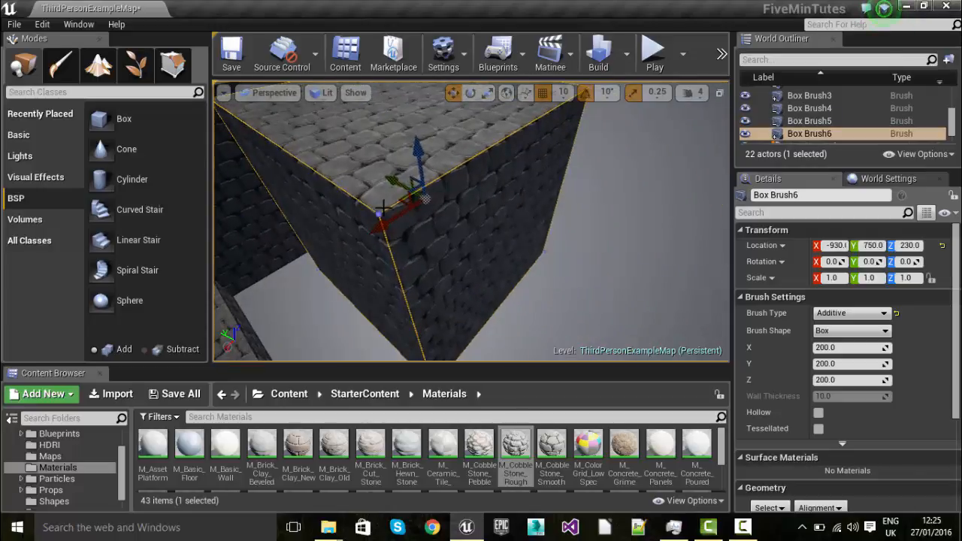
{"action": "mouse_move", "coordinate": [385, 224]}
{"action": "left_mouse_down"}
{"action": "mouse_move", "coordinate": [429, 221]}
{"action": "mouse_move", "coordinate": [448, 194]}
{"action": "left_mouse_up"}
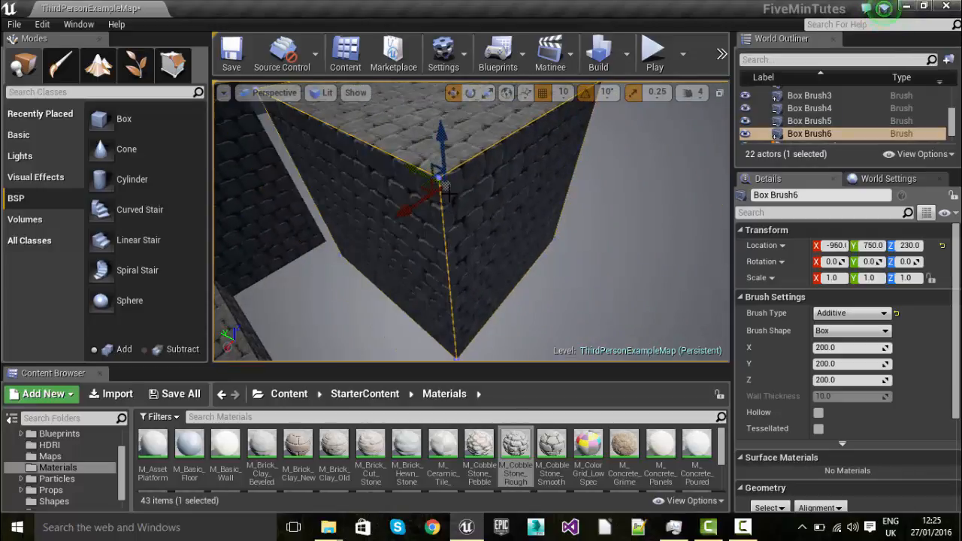
Step: Move the duplicated brush across the level to the hollow brown box's opening, at about X -570, Y 3, Z 304
{"action": "scroll", "coordinate": [411, 177], "scroll_direction": "down", "scroll_amount": 10}
{"action": "mouse_move", "coordinate": [411, 176]}
{"action": "right_mouse_down"}
{"action": "mouse_move", "coordinate": [470, 172]}
{"action": "mouse_move", "coordinate": [451, 243]}
{"action": "mouse_move", "coordinate": [293, 284]}
{"action": "right_mouse_up"}
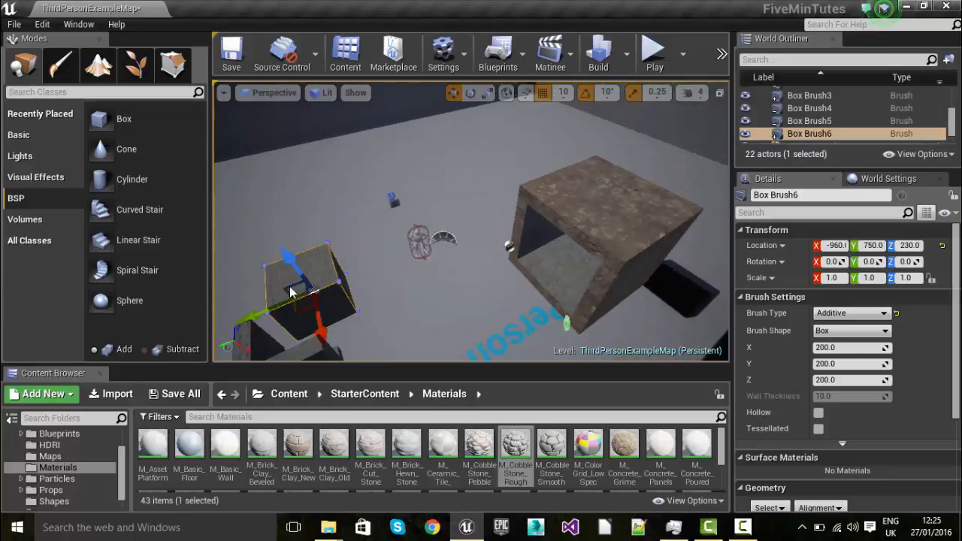
{"action": "mouse_move", "coordinate": [311, 291]}
{"action": "left_mouse_down"}
{"action": "mouse_move", "coordinate": [512, 273]}
{"action": "mouse_move", "coordinate": [548, 255]}
{"action": "mouse_move", "coordinate": [550, 265]}
{"action": "left_mouse_up"}
{"action": "scroll", "coordinate": [509, 293], "scroll_direction": "up", "scroll_amount": 8}
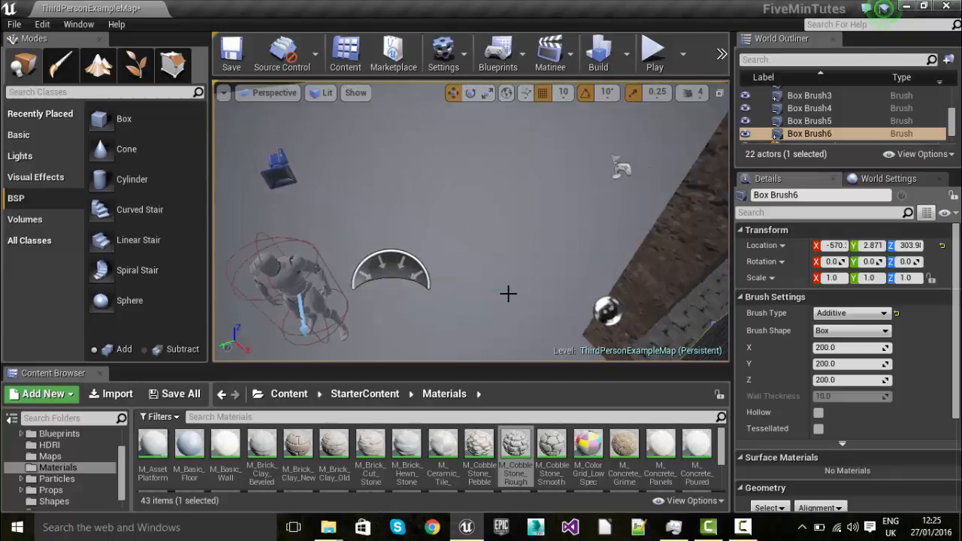
{"action": "mouse_move", "coordinate": [509, 293]}
{"action": "right_mouse_down"}
{"action": "mouse_move", "coordinate": [571, 256]}
{"action": "mouse_move", "coordinate": [662, 233]}
{"action": "mouse_move", "coordinate": [458, 304]}
{"action": "right_mouse_up"}
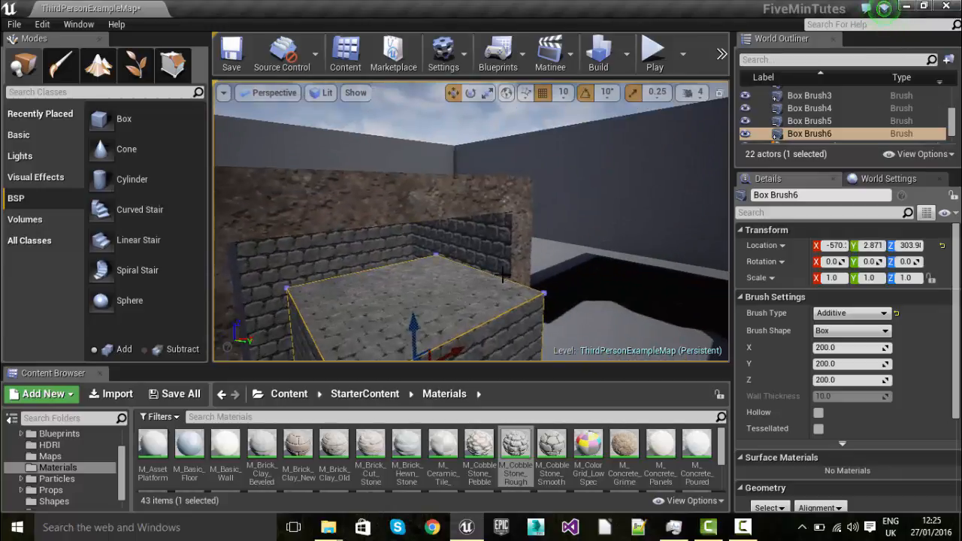
{"action": "mouse_move", "coordinate": [503, 277]}
{"action": "right_mouse_down"}
{"action": "mouse_move", "coordinate": [563, 289]}
{"action": "mouse_move", "coordinate": [556, 297]}
{"action": "mouse_move", "coordinate": [482, 279]}
{"action": "right_mouse_up"}
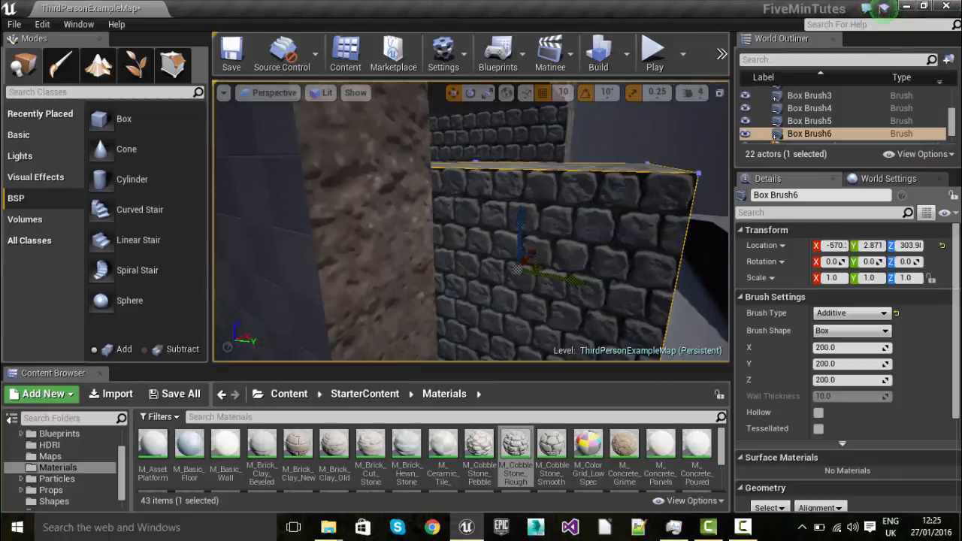
Step: Shift Box Brush6 along Y to about -77 inside the brown box's opening and duplicate it upward to about Z 354
{"action": "left_click_drag", "start_coordinate": [561, 268], "coordinate": [488, 258]}
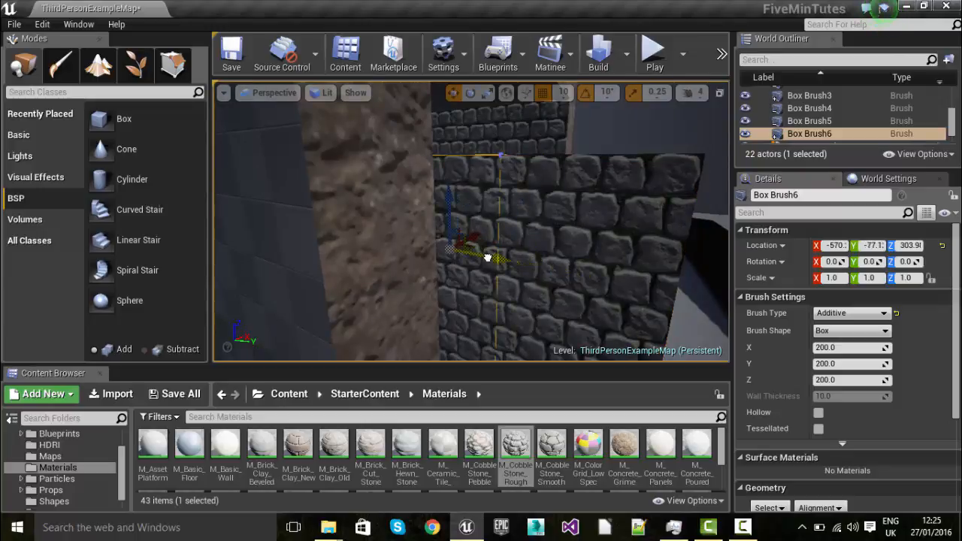
{"action": "mouse_move", "coordinate": [488, 258]}
{"action": "right_mouse_down"}
{"action": "mouse_move", "coordinate": [406, 263]}
{"action": "mouse_move", "coordinate": [549, 270]}
{"action": "mouse_move", "coordinate": [561, 242]}
{"action": "right_mouse_up"}
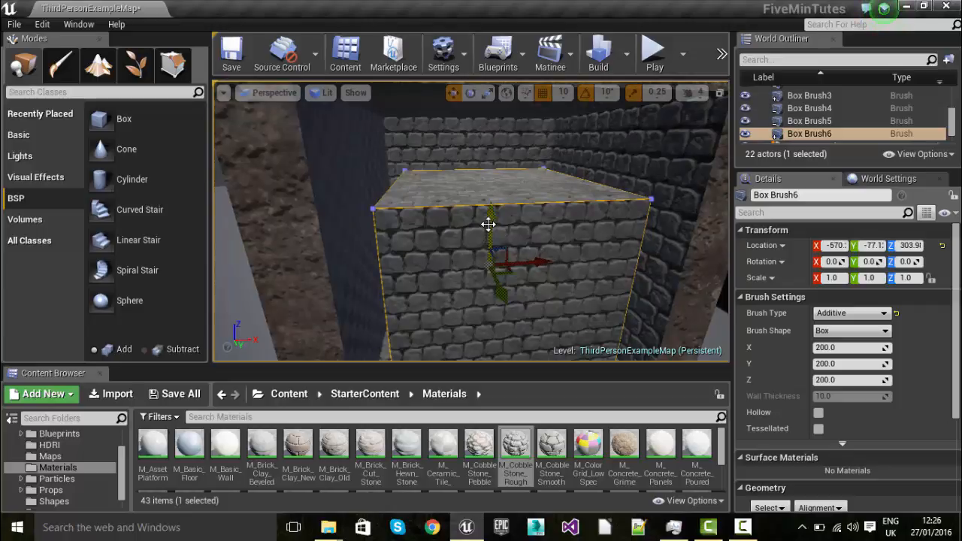
{"action": "mouse_move", "coordinate": [488, 224]}
{"action": "left_mouse_down", "text": "alt"}
{"action": "mouse_move", "coordinate": [490, 161]}
{"action": "mouse_move", "coordinate": [488, 188]}
{"action": "left_mouse_up", "text": "alt"}
{"action": "right_click_drag", "start_coordinate": [531, 241], "coordinate": [530, 257]}
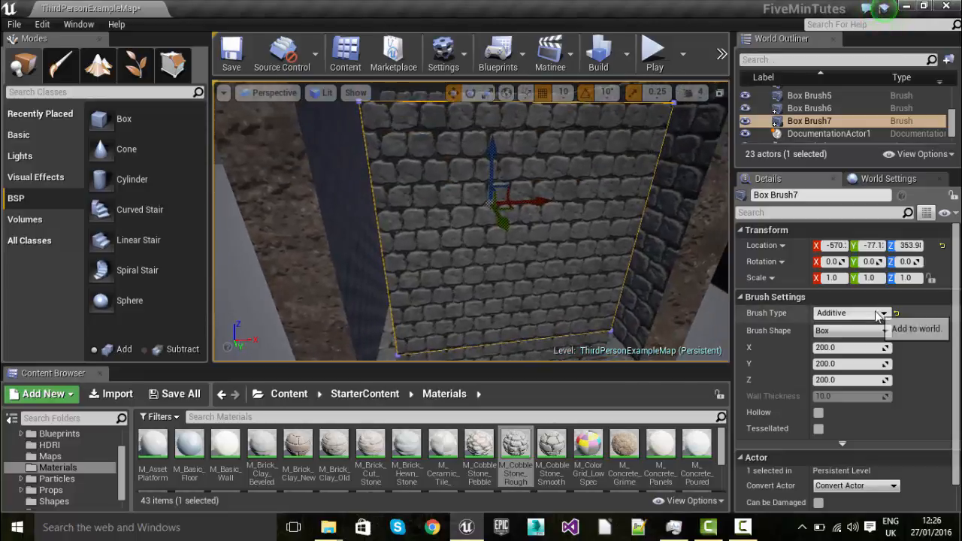
Step: Set the raised duplicate's brush type to Subtractive to carve away the upper part of the solid brush beneath it
{"action": "left_click", "coordinate": [852, 313]}
{"action": "left_click", "coordinate": [858, 338]}
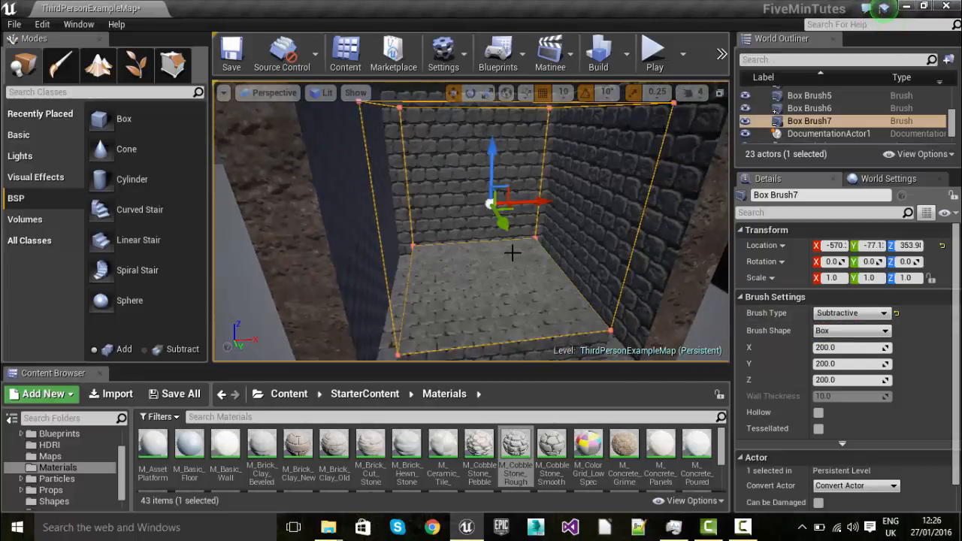
{"action": "scroll", "coordinate": [512, 261], "scroll_direction": "down", "scroll_amount": 2}
{"action": "scroll", "coordinate": [511, 263], "scroll_direction": "up", "scroll_amount": 3}
{"action": "mouse_move", "coordinate": [511, 263]}
{"action": "right_mouse_down"}
{"action": "mouse_move", "coordinate": [485, 256]}
{"action": "mouse_move", "coordinate": [493, 259]}
{"action": "right_mouse_up"}
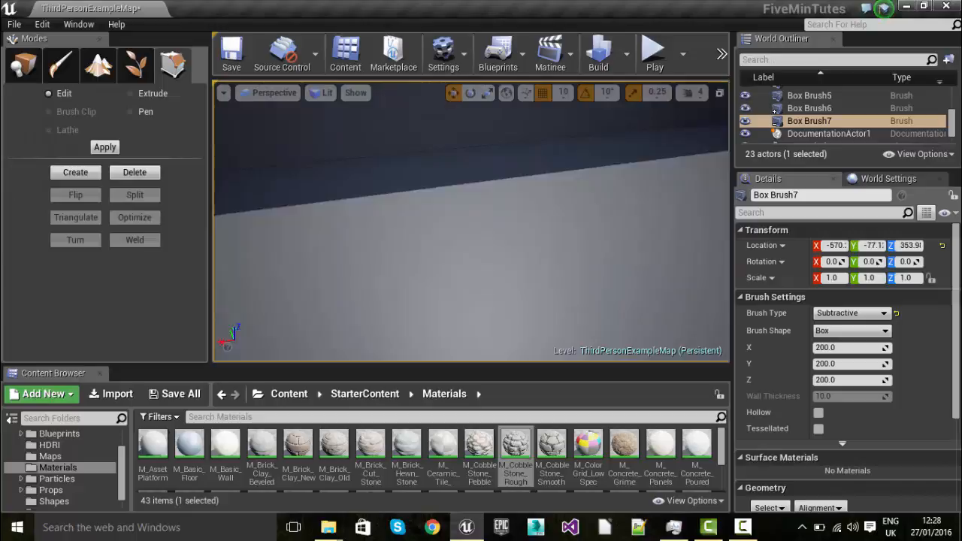
Step: Skew the carved cobblestone box (Box Brush3) by moving its top face along positive Y in geometry editing, and inspect the slanted walls
{"action": "mouse_move", "coordinate": [583, 248]}
{"action": "right_mouse_down"}
{"action": "mouse_move", "coordinate": [575, 252]}
{"action": "mouse_move", "coordinate": [583, 248]}
{"action": "right_mouse_up"}
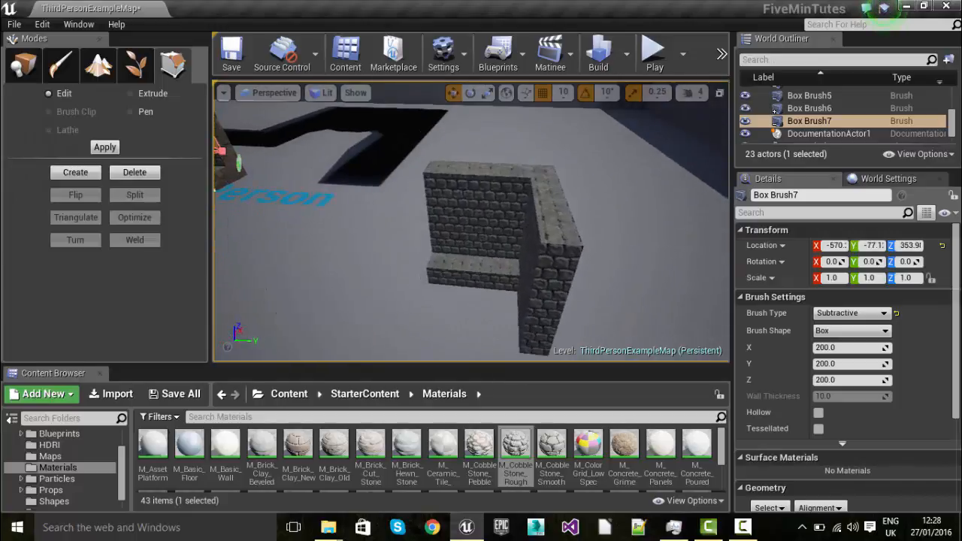
{"action": "left_click", "coordinate": [540, 251]}
{"action": "left_click", "coordinate": [508, 204]}
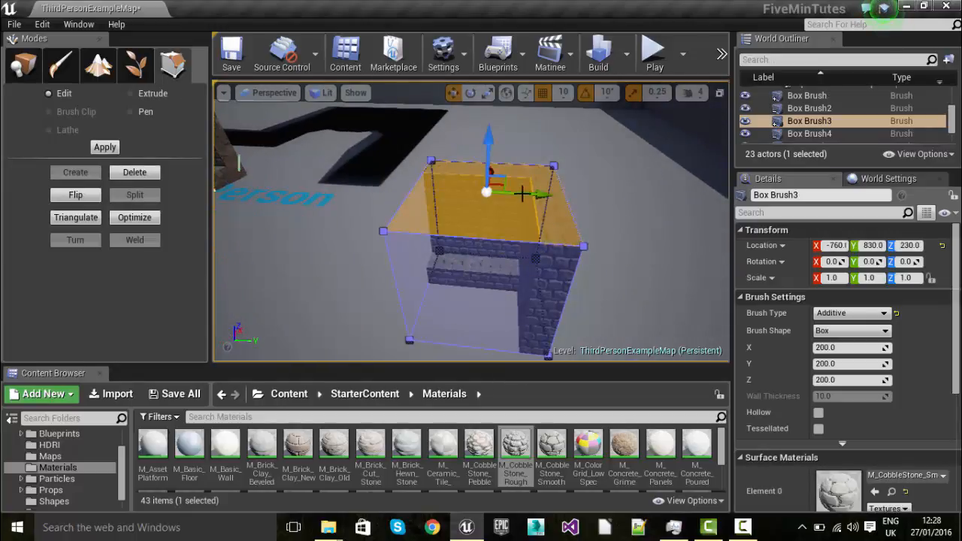
{"action": "left_click_drag", "start_coordinate": [531, 194], "coordinate": [577, 196]}
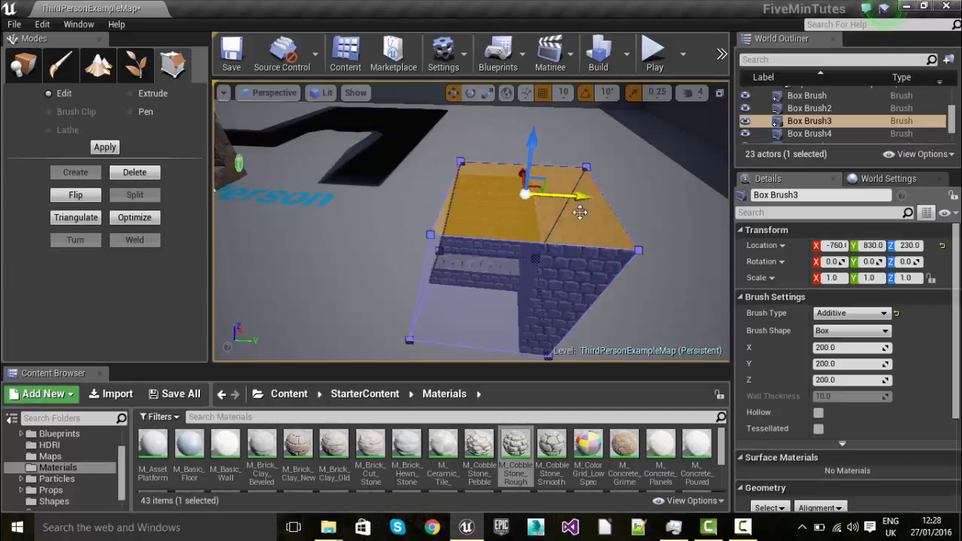
{"action": "mouse_move", "coordinate": [519, 272]}
{"action": "right_mouse_down"}
{"action": "mouse_move", "coordinate": [562, 255]}
{"action": "mouse_move", "coordinate": [530, 229]}
{"action": "mouse_move", "coordinate": [543, 236]}
{"action": "mouse_move", "coordinate": [517, 238]}
{"action": "right_mouse_up"}
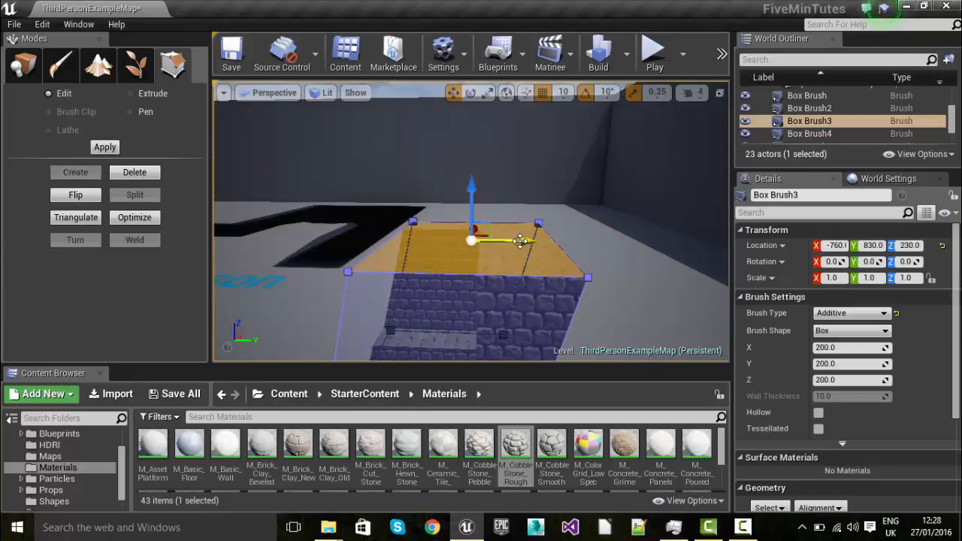
{"action": "left_click_drag", "start_coordinate": [521, 240], "coordinate": [578, 259]}
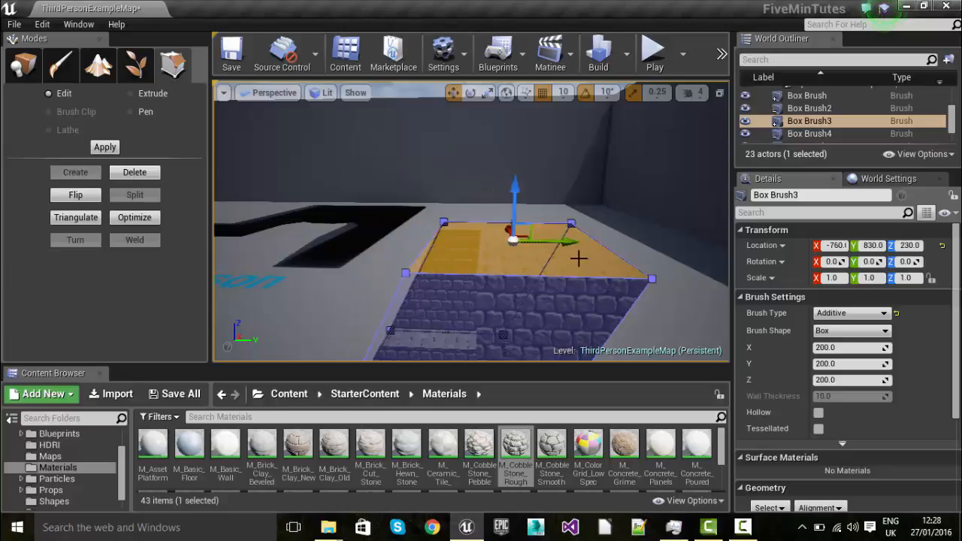
{"action": "right_click_drag", "start_coordinate": [579, 258], "coordinate": [579, 268]}
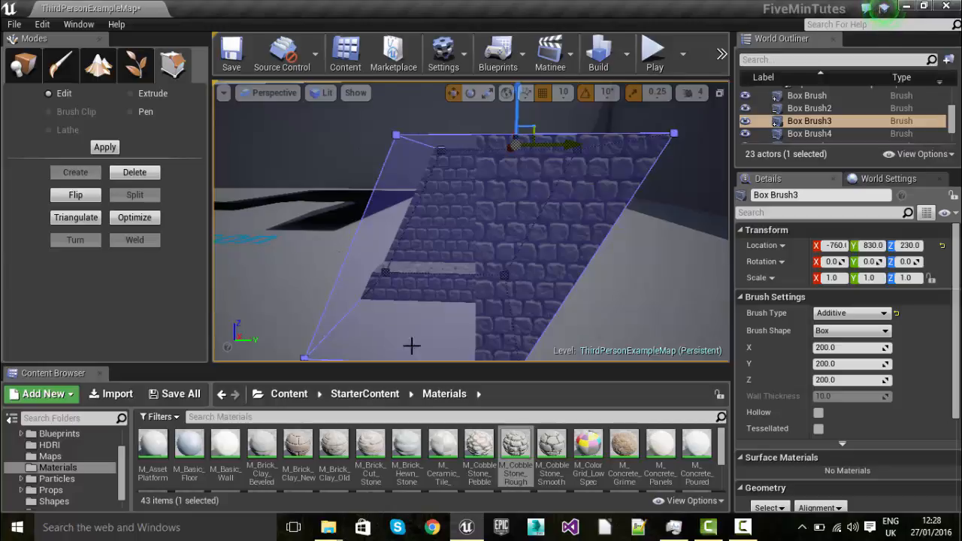
{"action": "mouse_move", "coordinate": [542, 199]}
{"action": "right_mouse_down"}
{"action": "mouse_move", "coordinate": [552, 200]}
{"action": "mouse_move", "coordinate": [506, 200]}
{"action": "mouse_move", "coordinate": [527, 198]}
{"action": "mouse_move", "coordinate": [530, 186]}
{"action": "mouse_move", "coordinate": [507, 190]}
{"action": "right_mouse_up"}
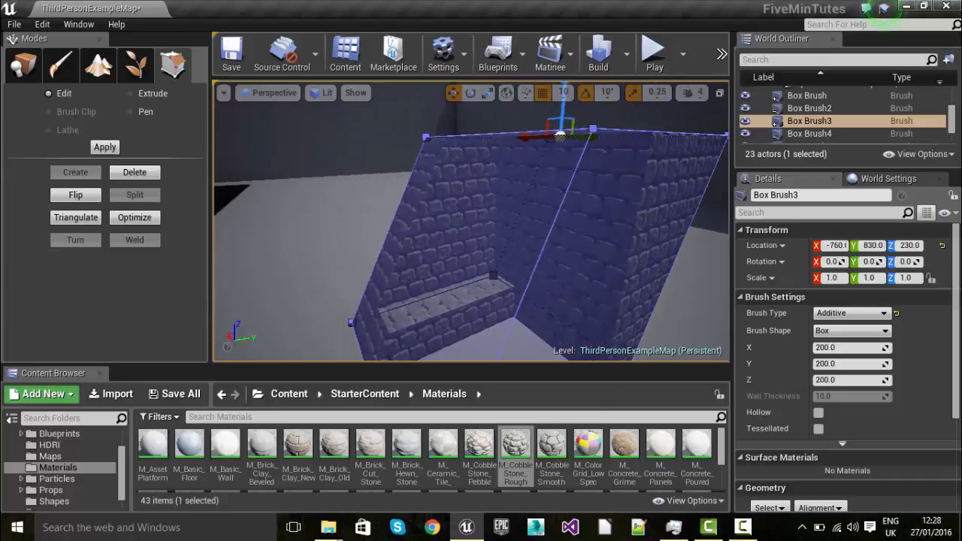